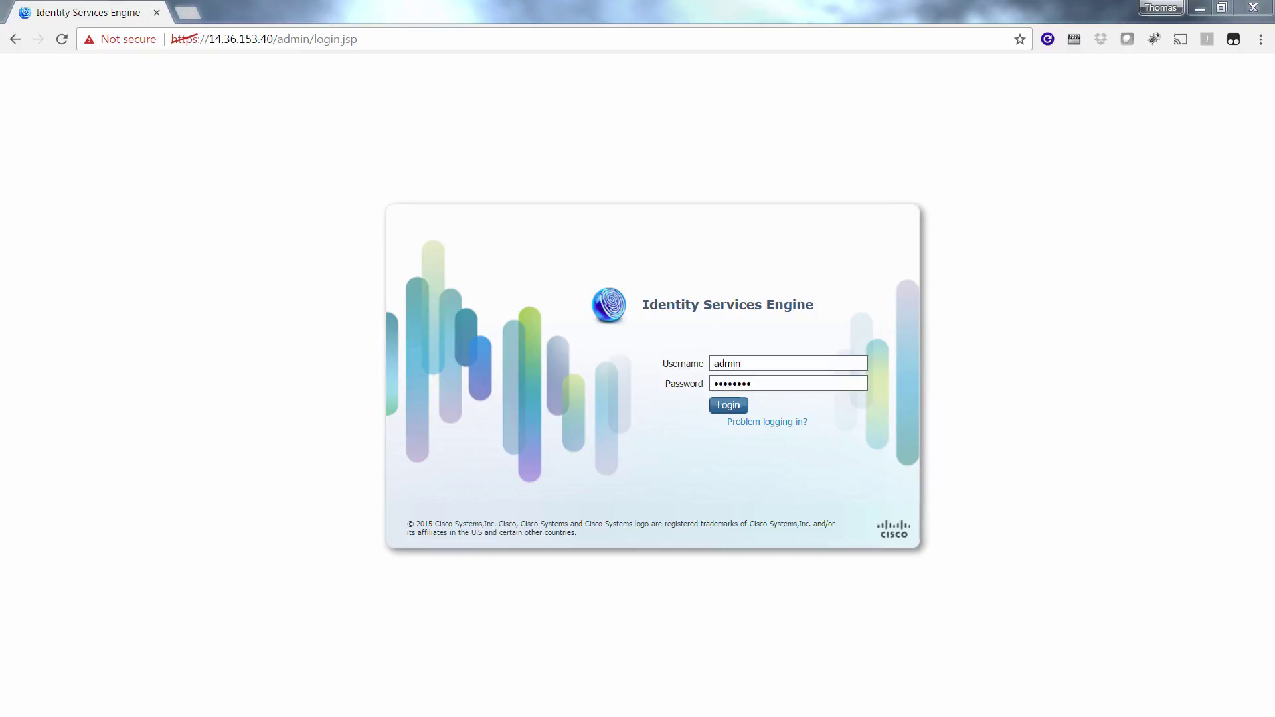
# - Log in to the ISE admin portal and open Administration > System > Upgrade at the checklist
pyautogui.click(733, 407)
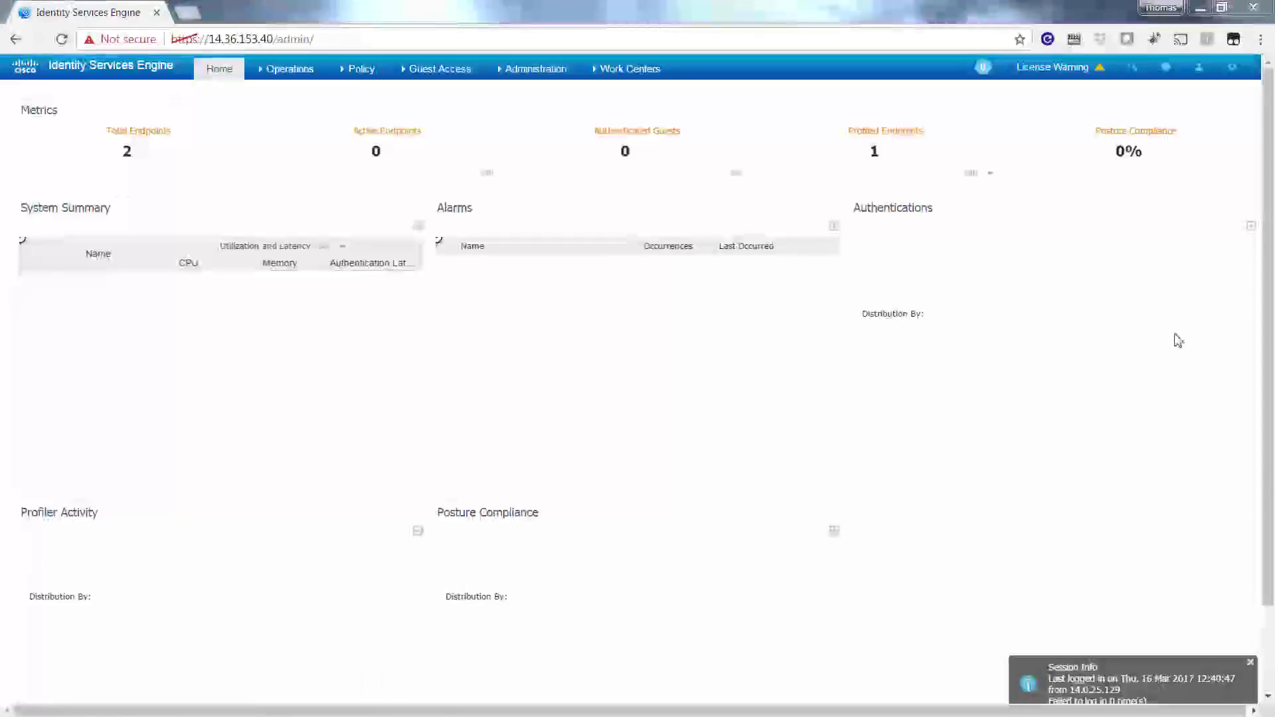
pyautogui.click(509, 78)
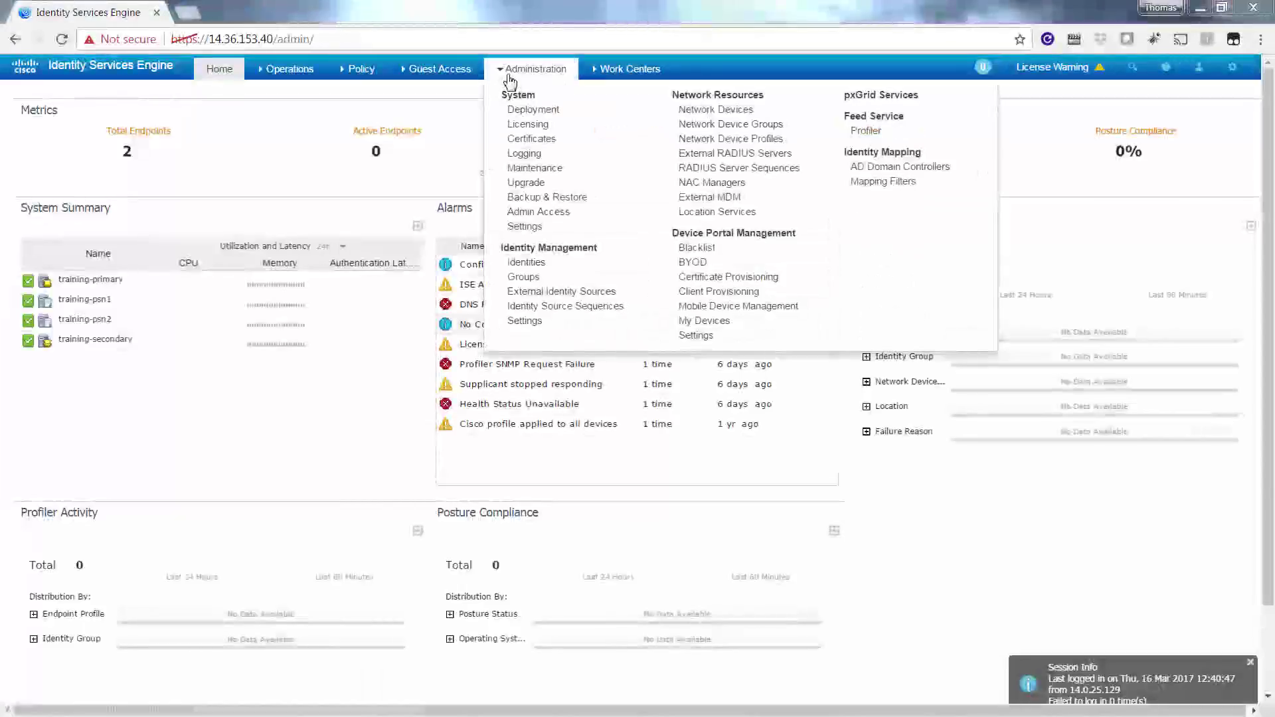
pyautogui.click(535, 189)
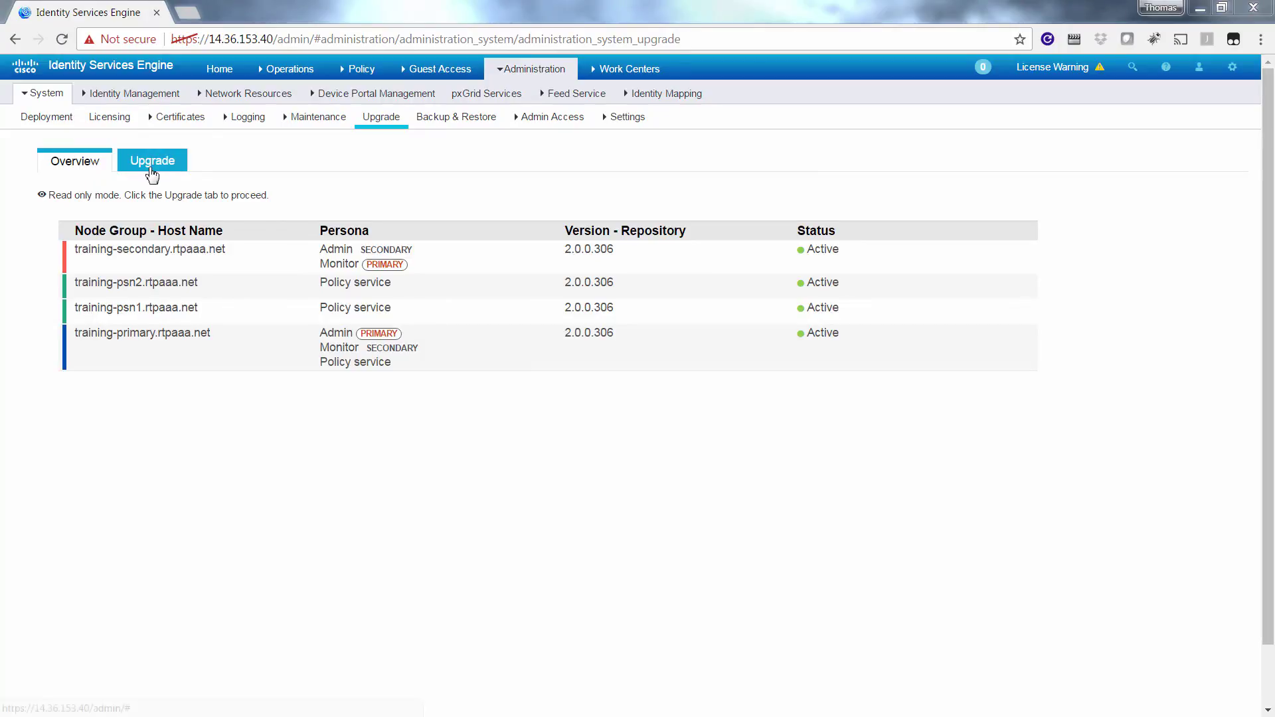
pyautogui.click(153, 162)
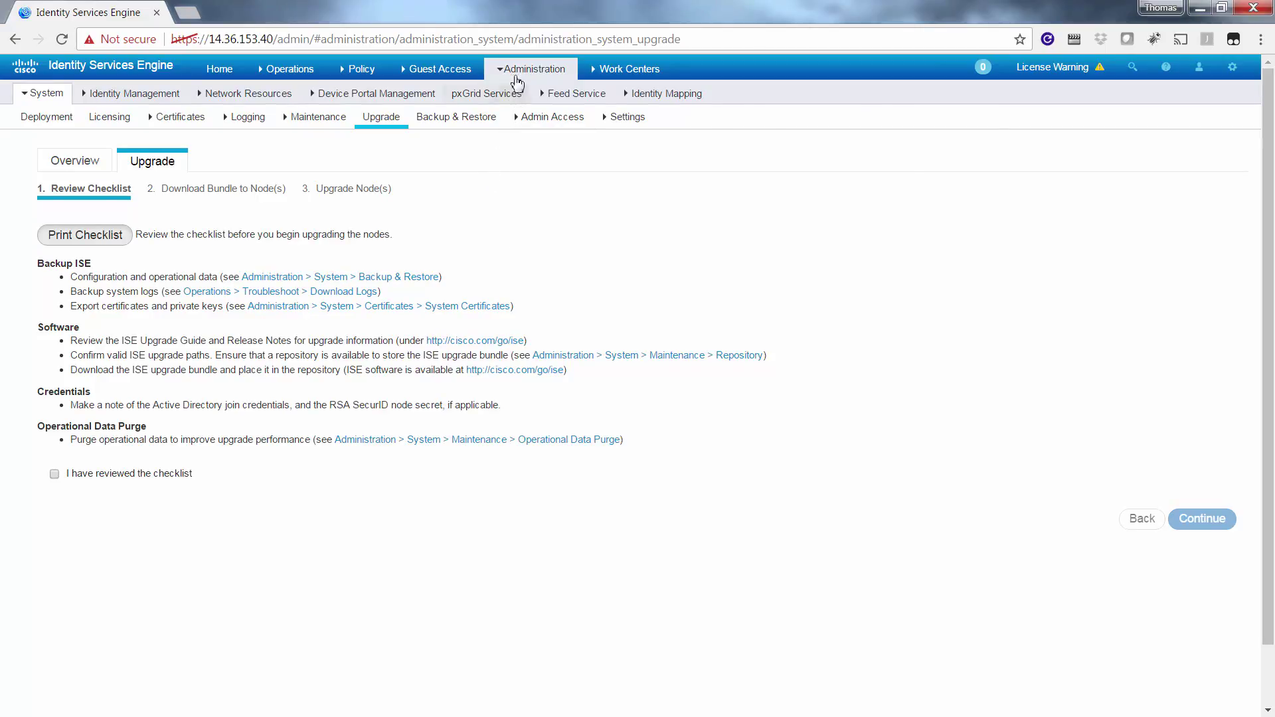
# - Show the Review Checklist step listing backups, software, credentials and operational data purge
pyautogui.moveTo(521, 72)
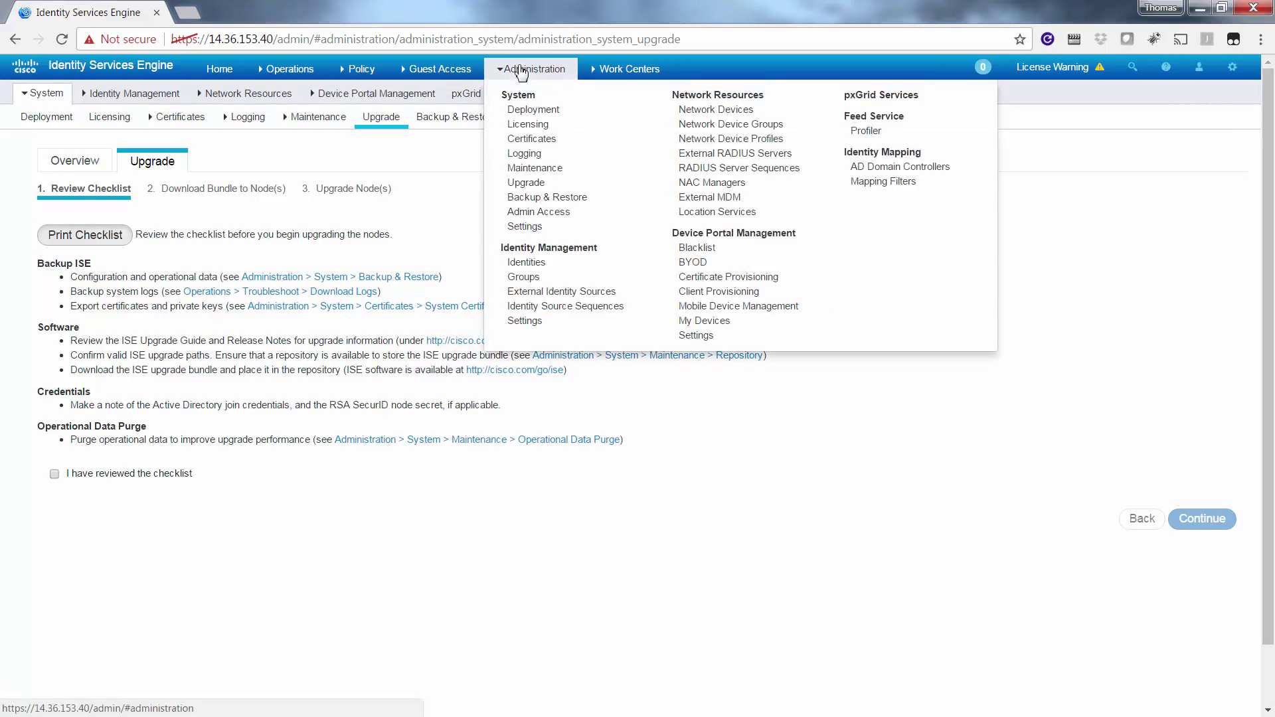
# - In Maintenance > Repository, add a new repository named 'upgrade' using the FTP protocol
pyautogui.click(535, 169)
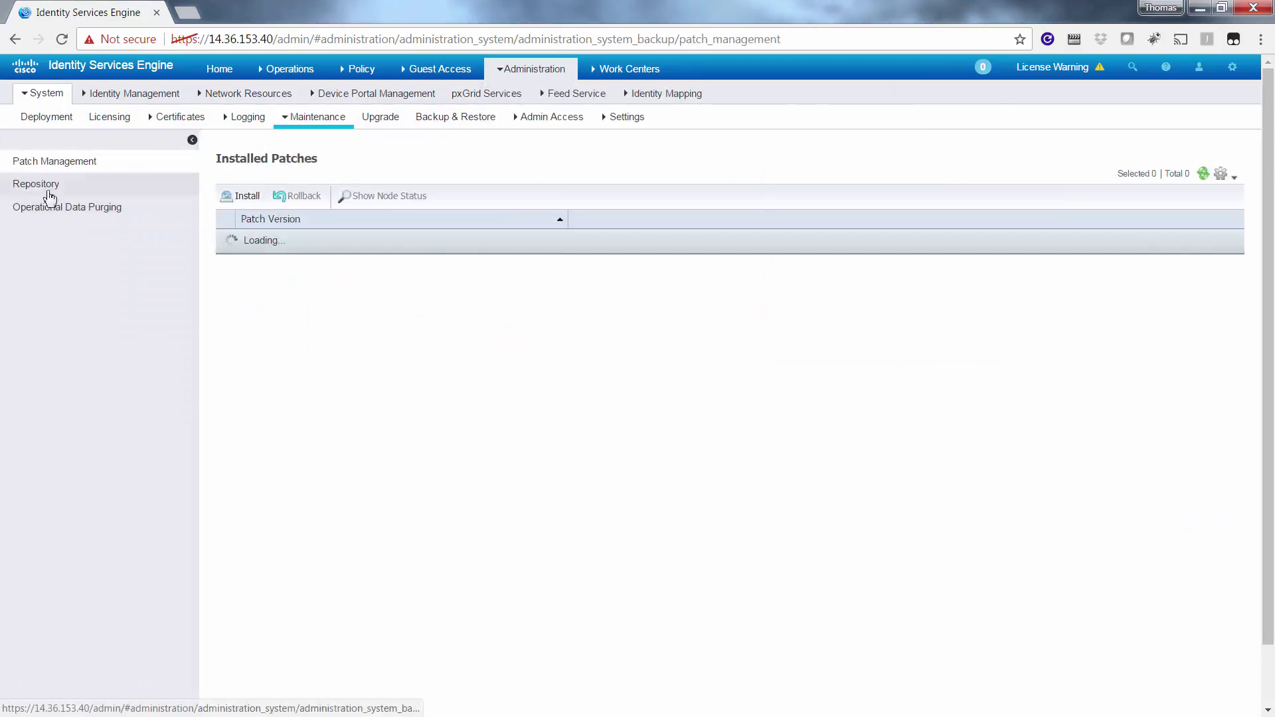
pyautogui.click(37, 193)
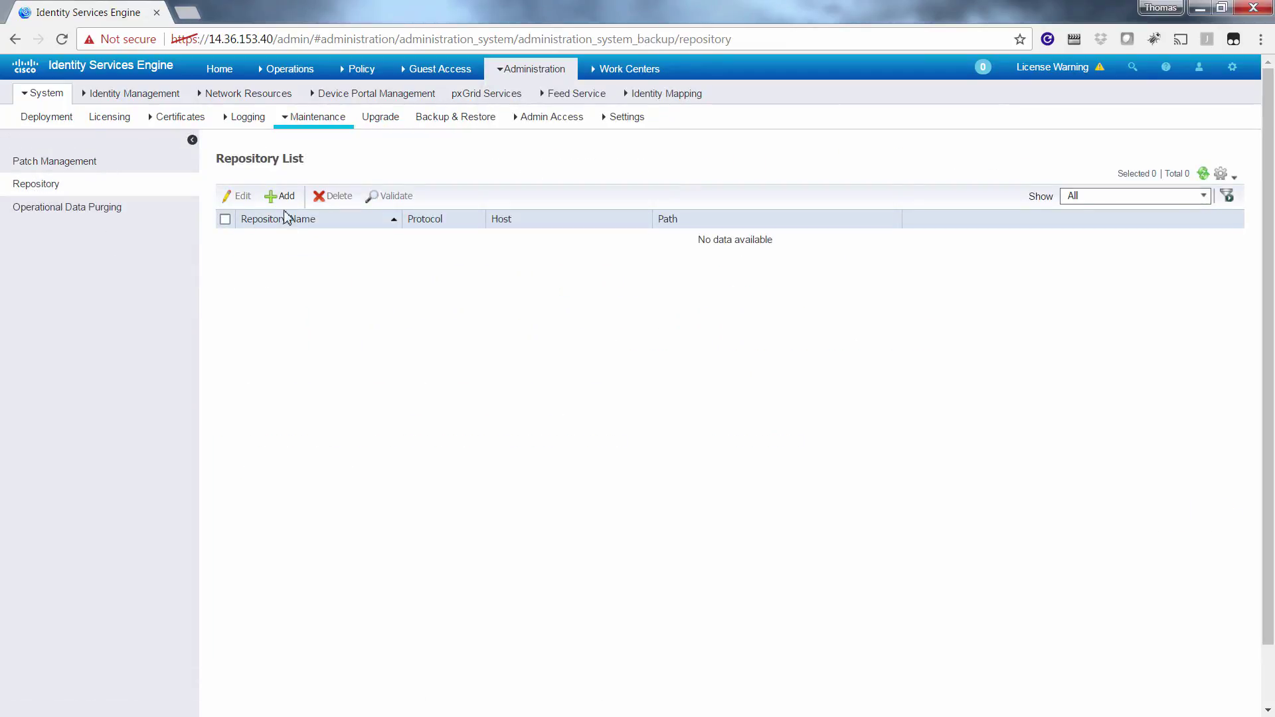
pyautogui.click(284, 206)
pyautogui.click(420, 202)
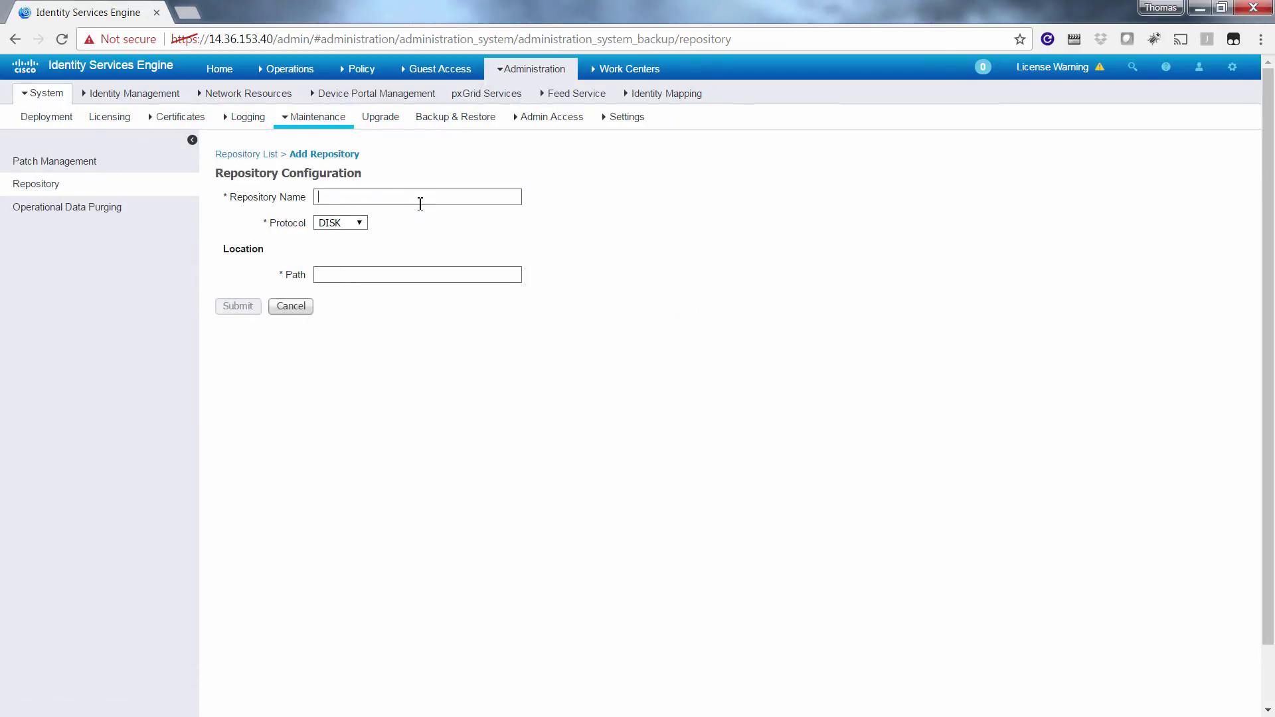
pyautogui.write('upgrade')
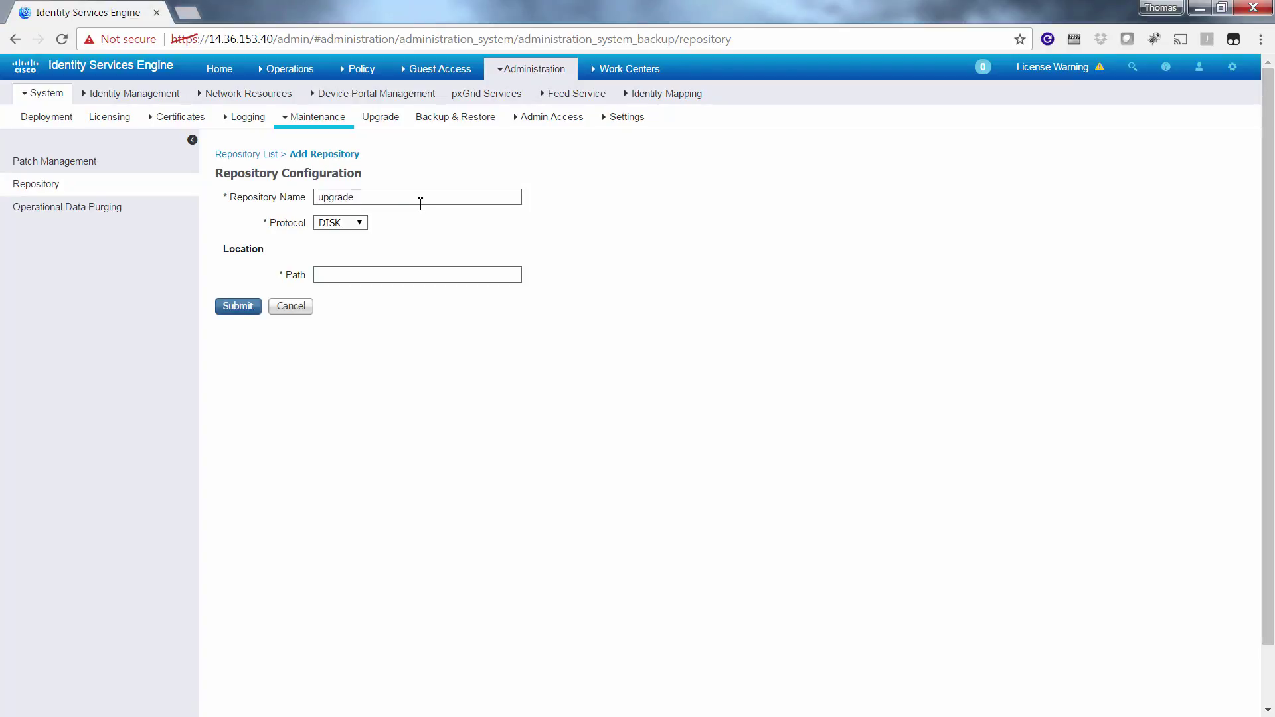
pyautogui.click(335, 226)
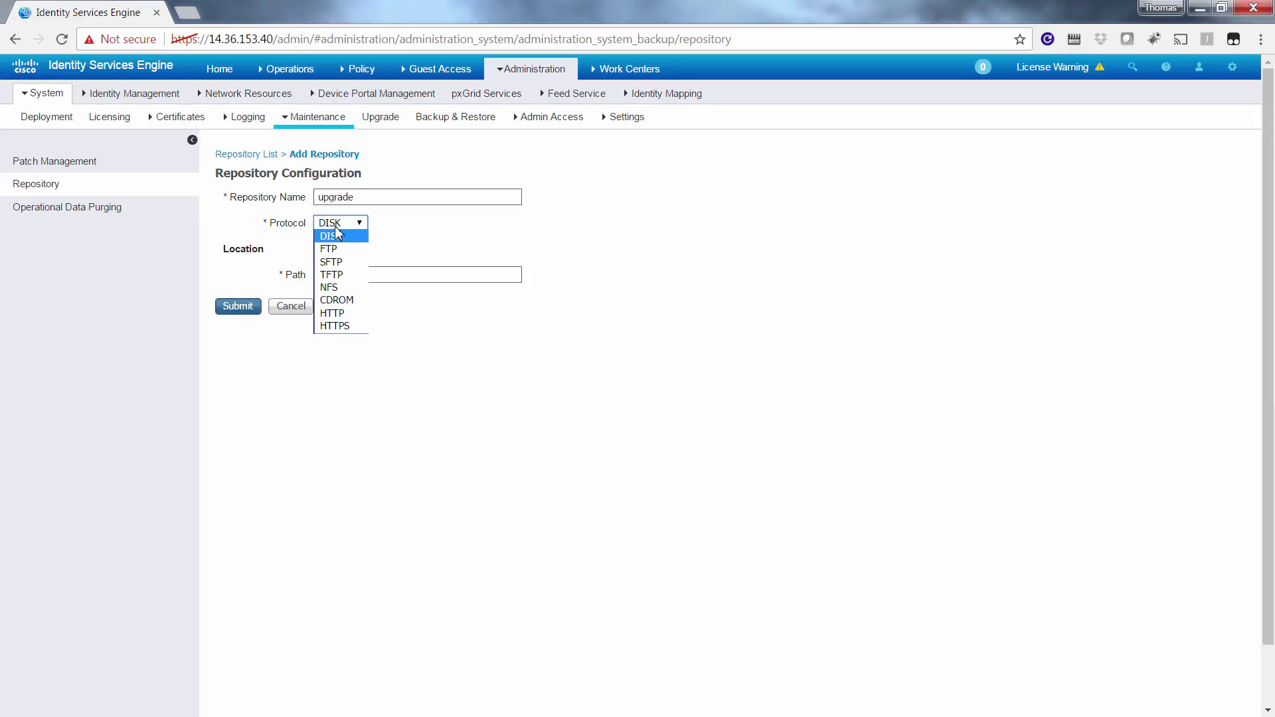
pyautogui.click(336, 249)
# - Set server 172.18.250.90, path /upgrade and the login password, then submit the repository
pyautogui.click(341, 276)
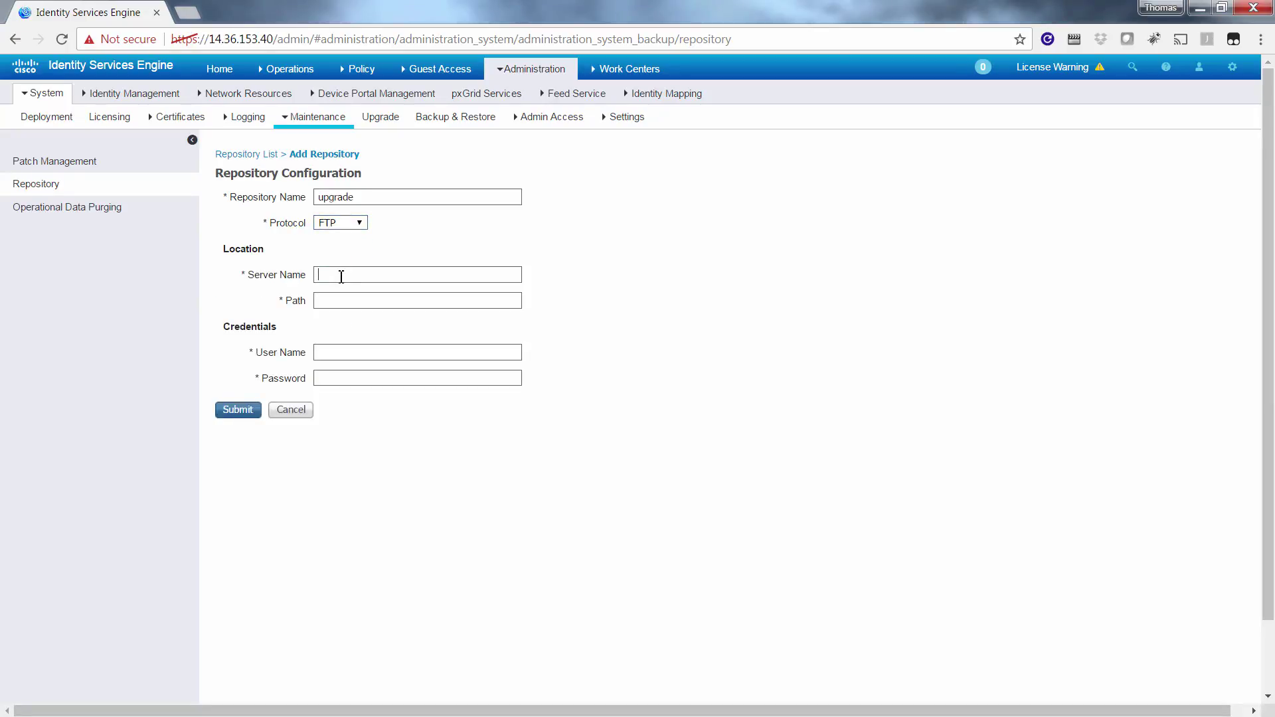
pyautogui.write('172.18.2')
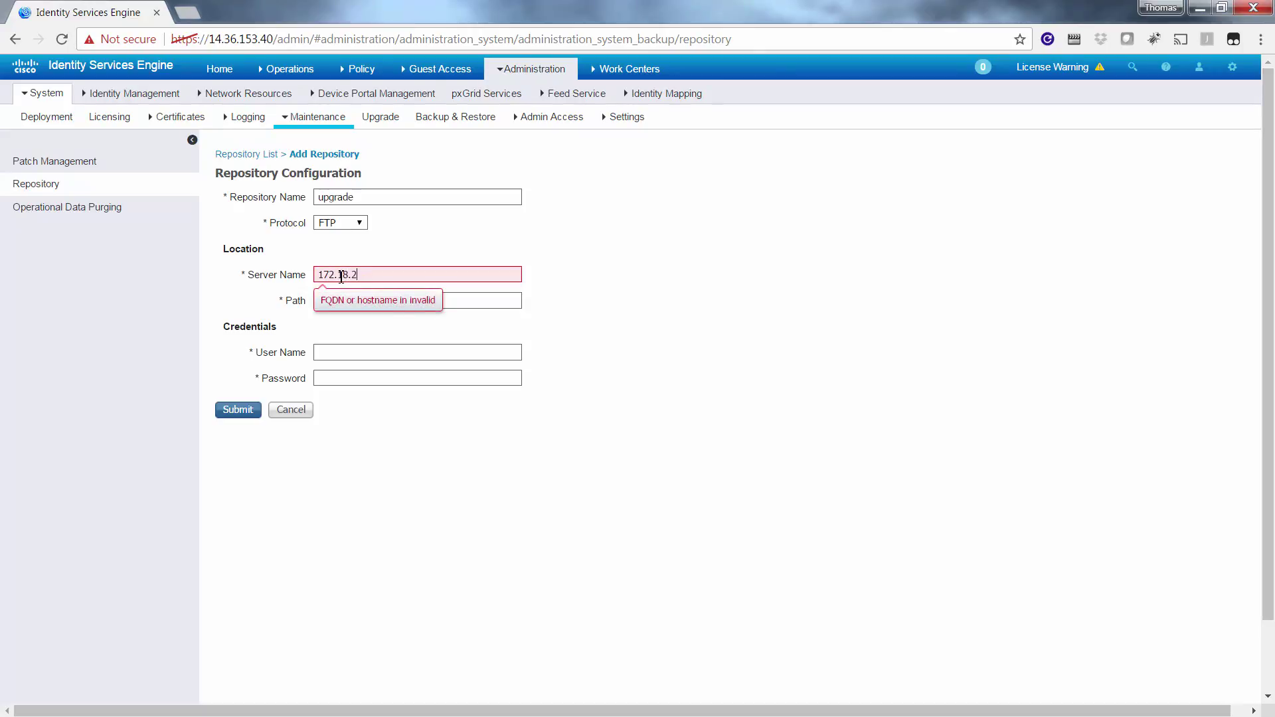
pyautogui.write('50.90')
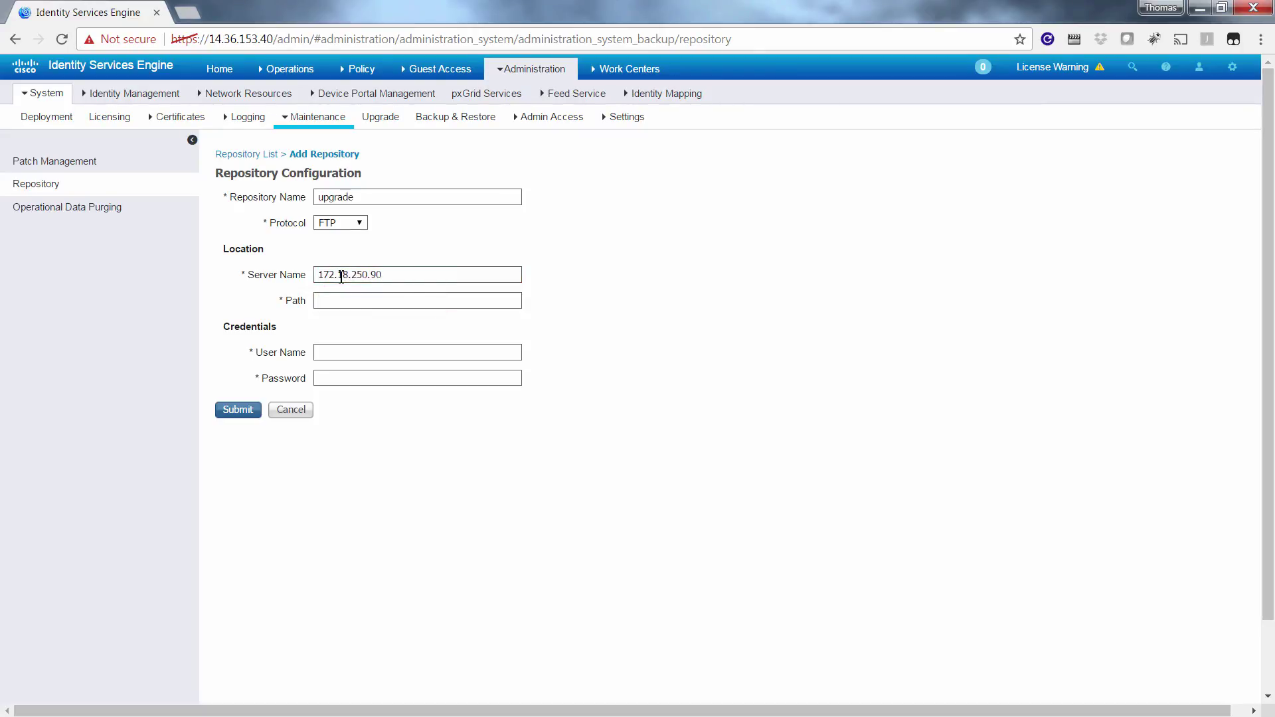
pyautogui.press('Tab')
pyautogui.write('/')
pyautogui.write('upgrade')
pyautogui.press('Tab')
pyautogui.write('password')
pyautogui.click(240, 410)
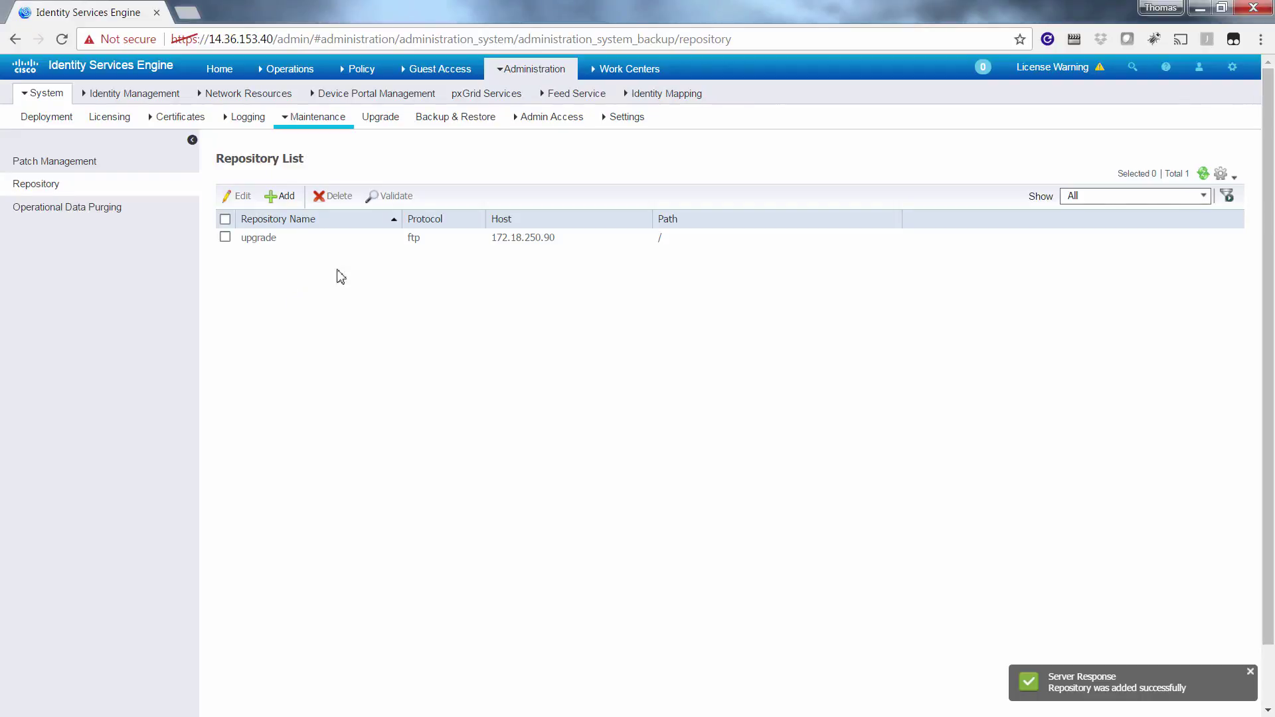
pyautogui.moveTo(525, 70)
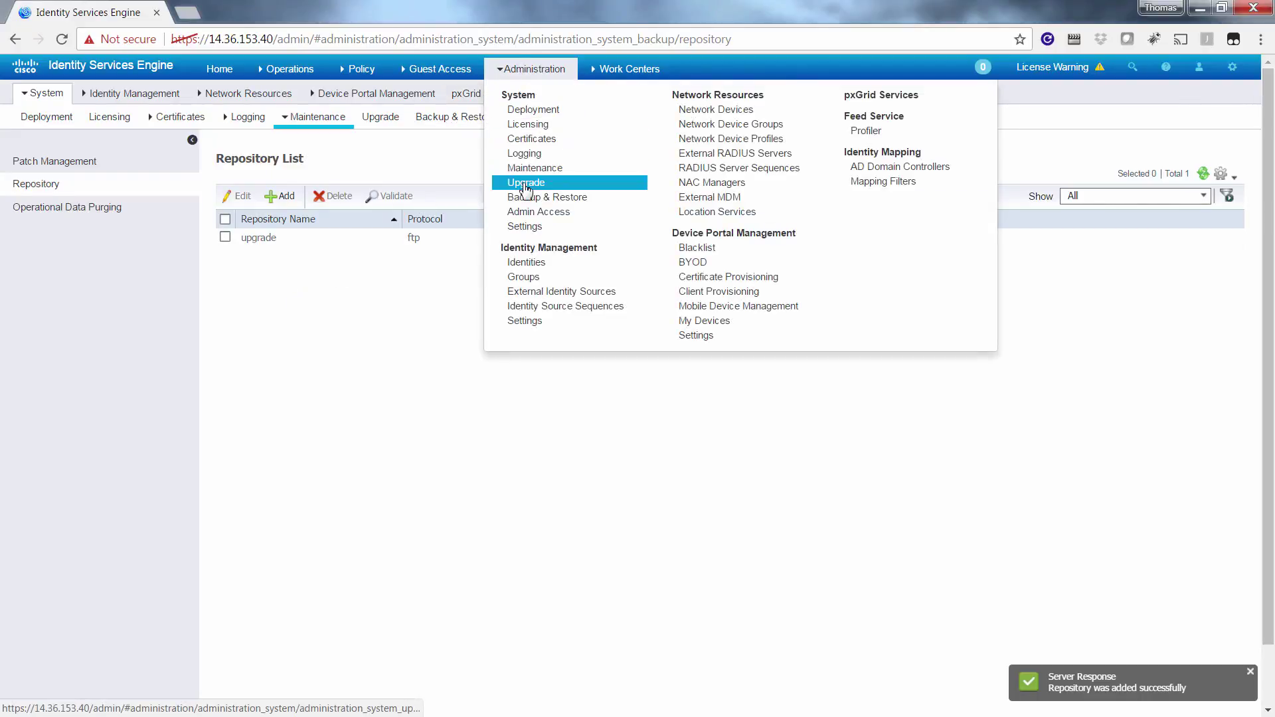
# - Back on the Upgrade page, tick 'I have reviewed the checklist' and continue to Download Bundle
pyautogui.click(525, 184)
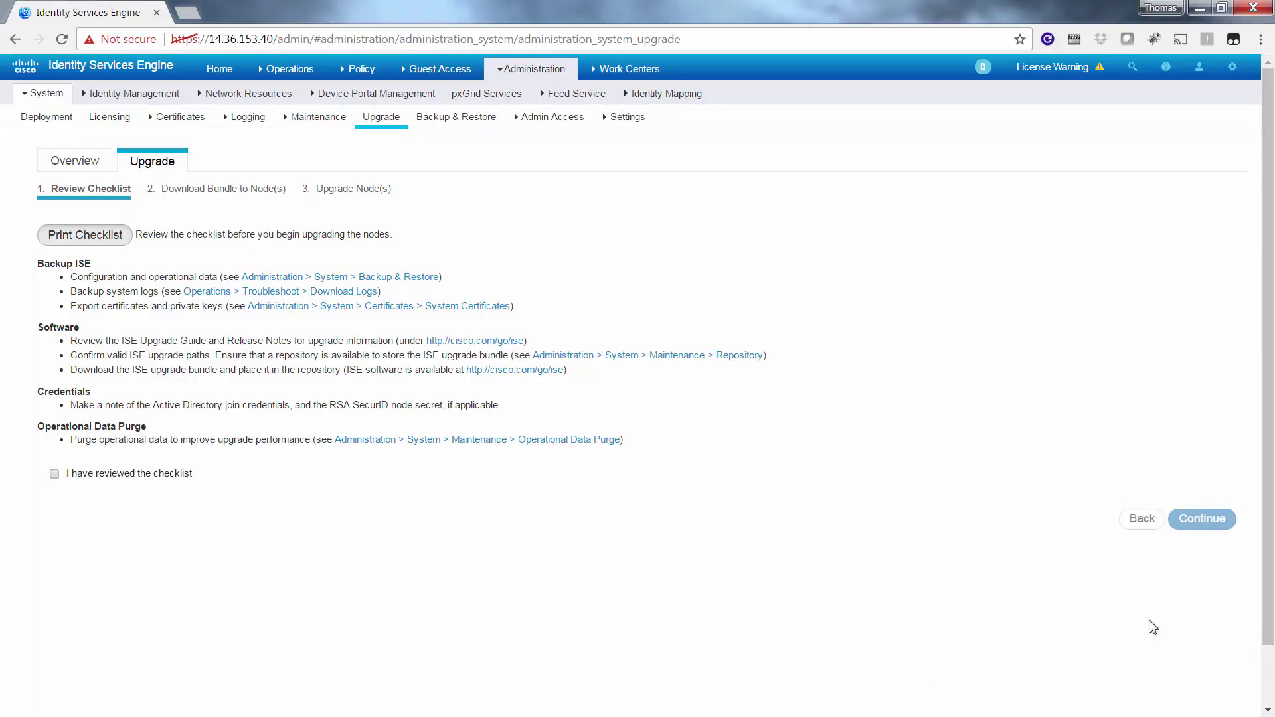
pyautogui.click(54, 474)
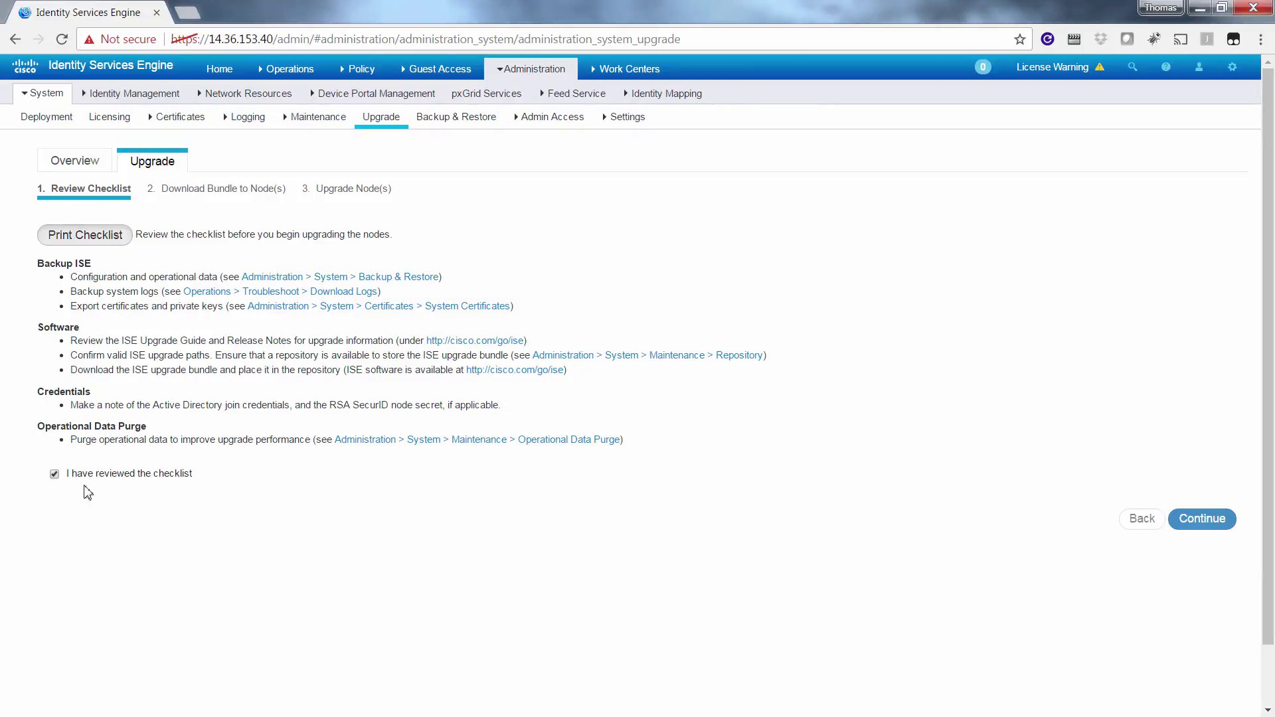
pyautogui.click(1203, 521)
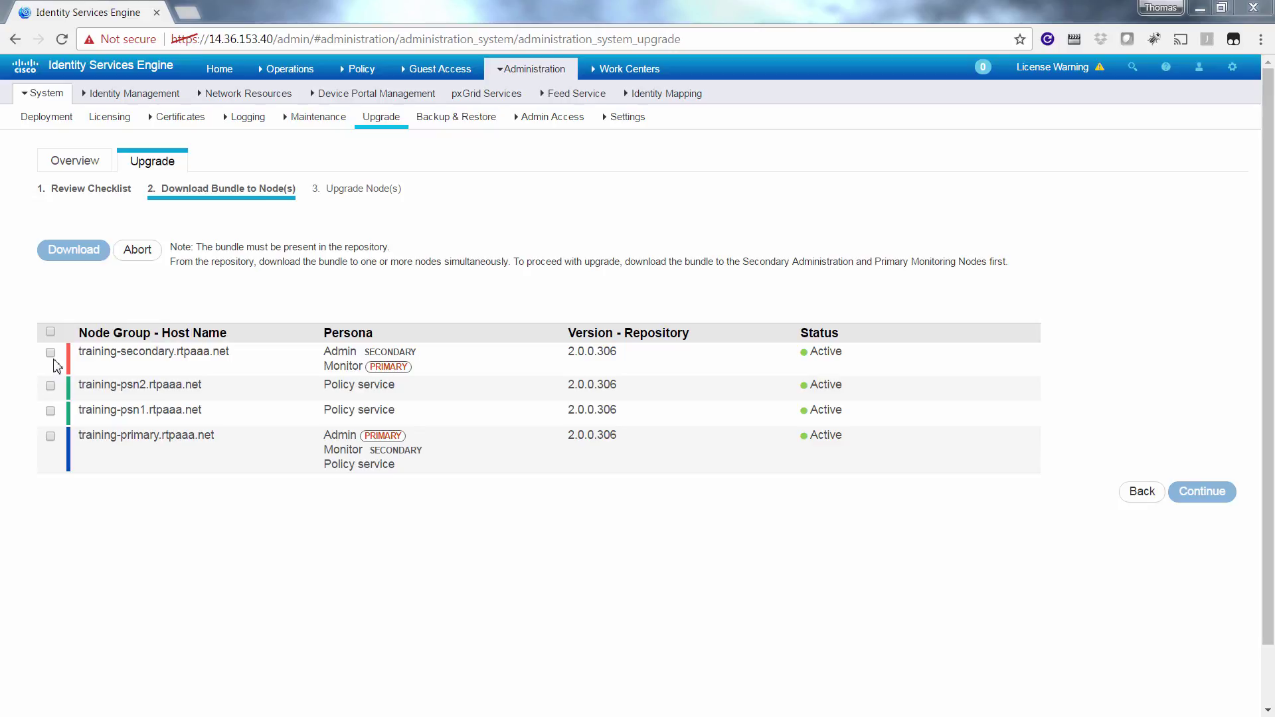
# - Select all four nodes and confirm repository 'upgrade' with the 2.0.x-to-2.2.0.470 bundle
pyautogui.click(50, 333)
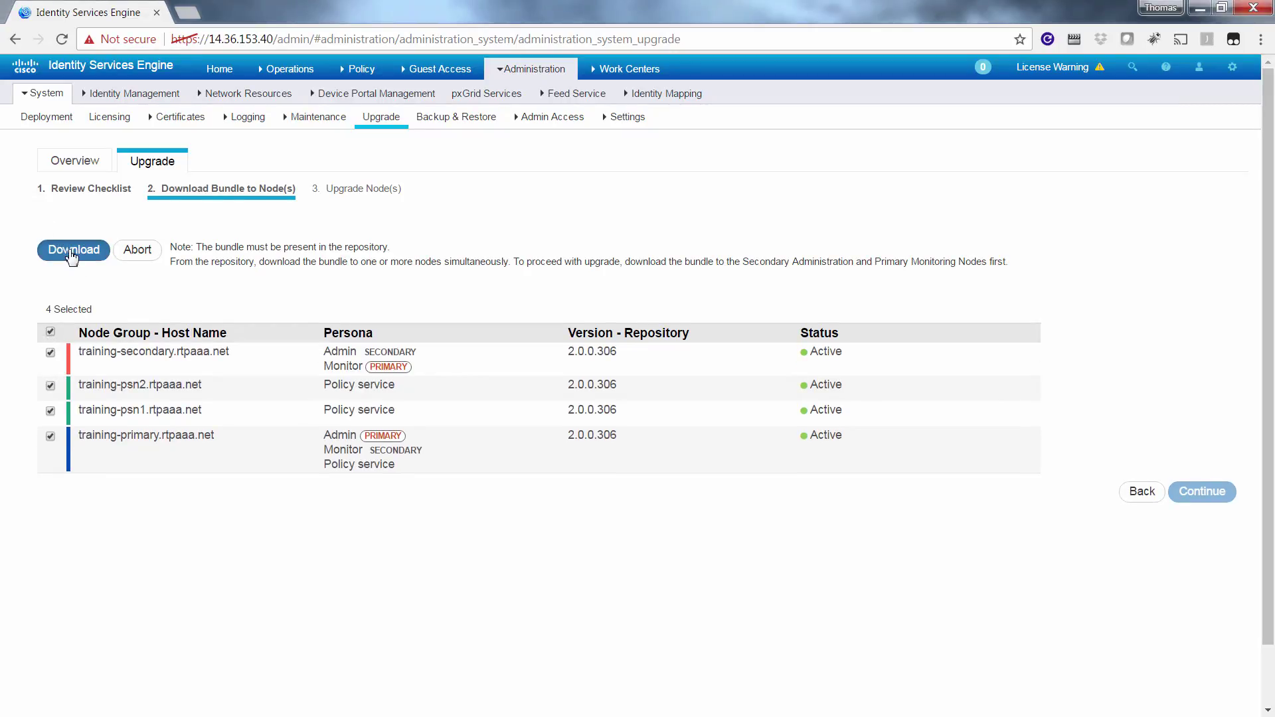
pyautogui.click(72, 255)
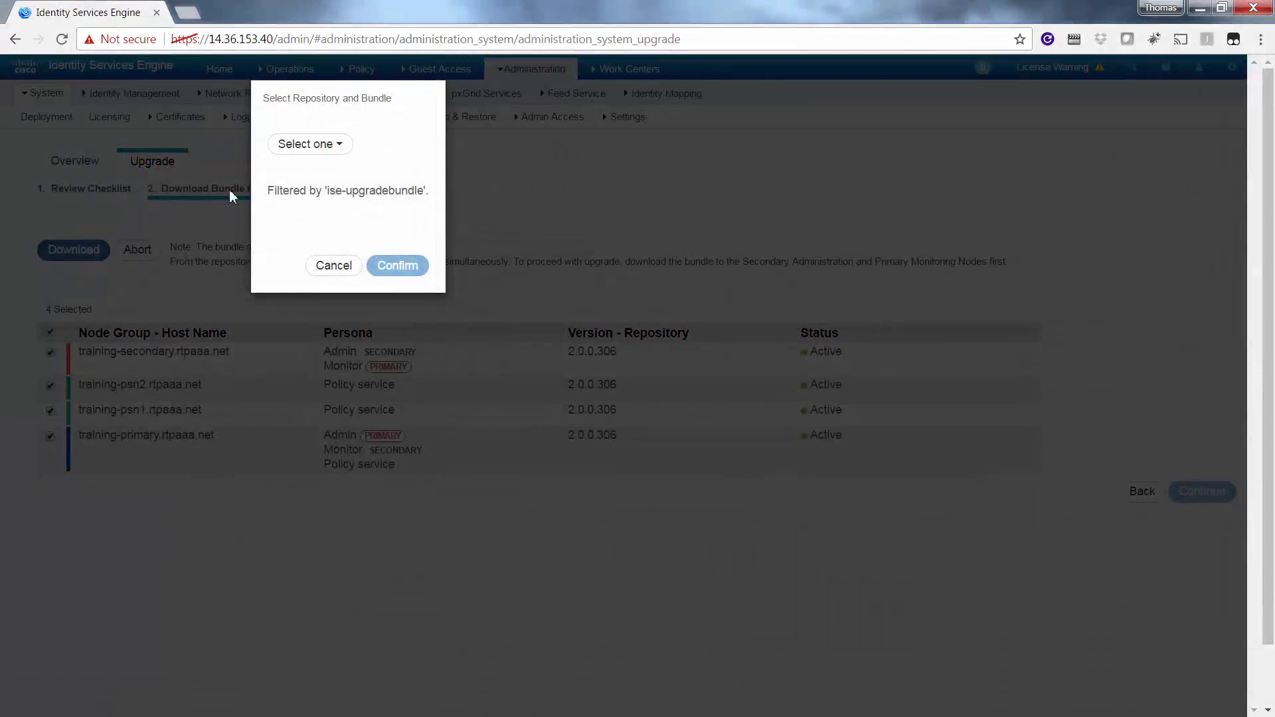
pyautogui.click(340, 149)
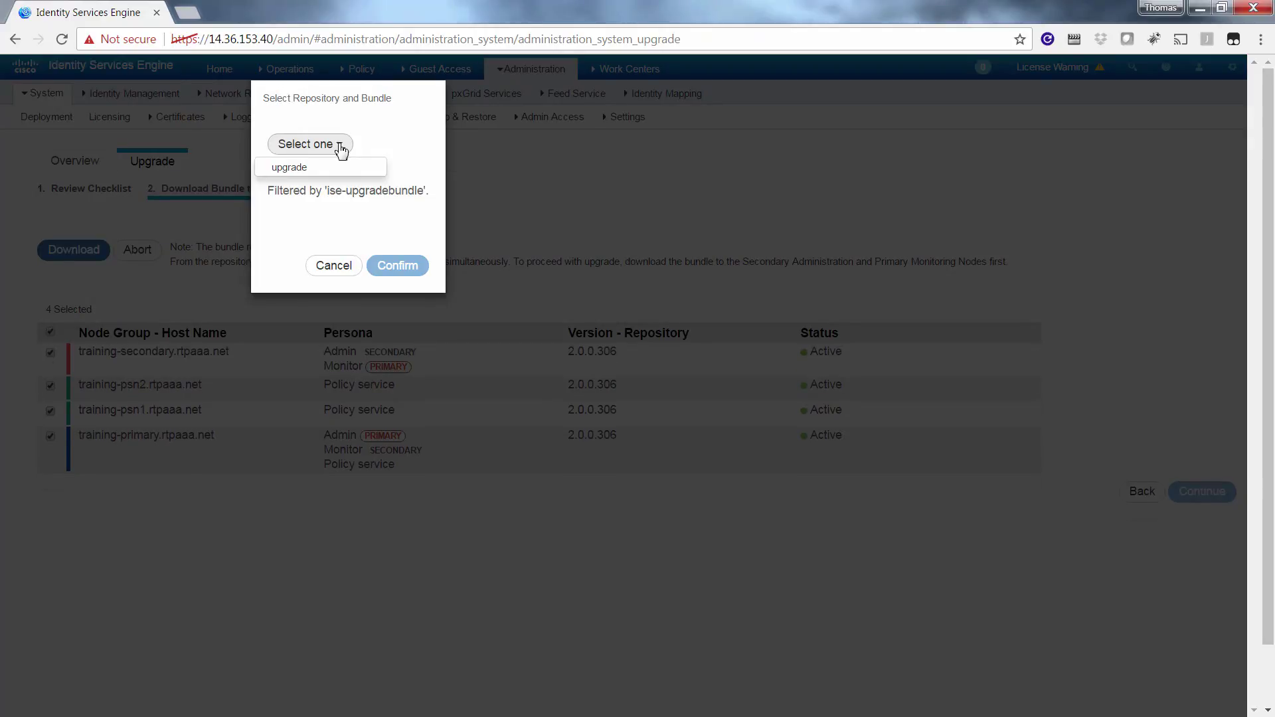
pyautogui.click(327, 168)
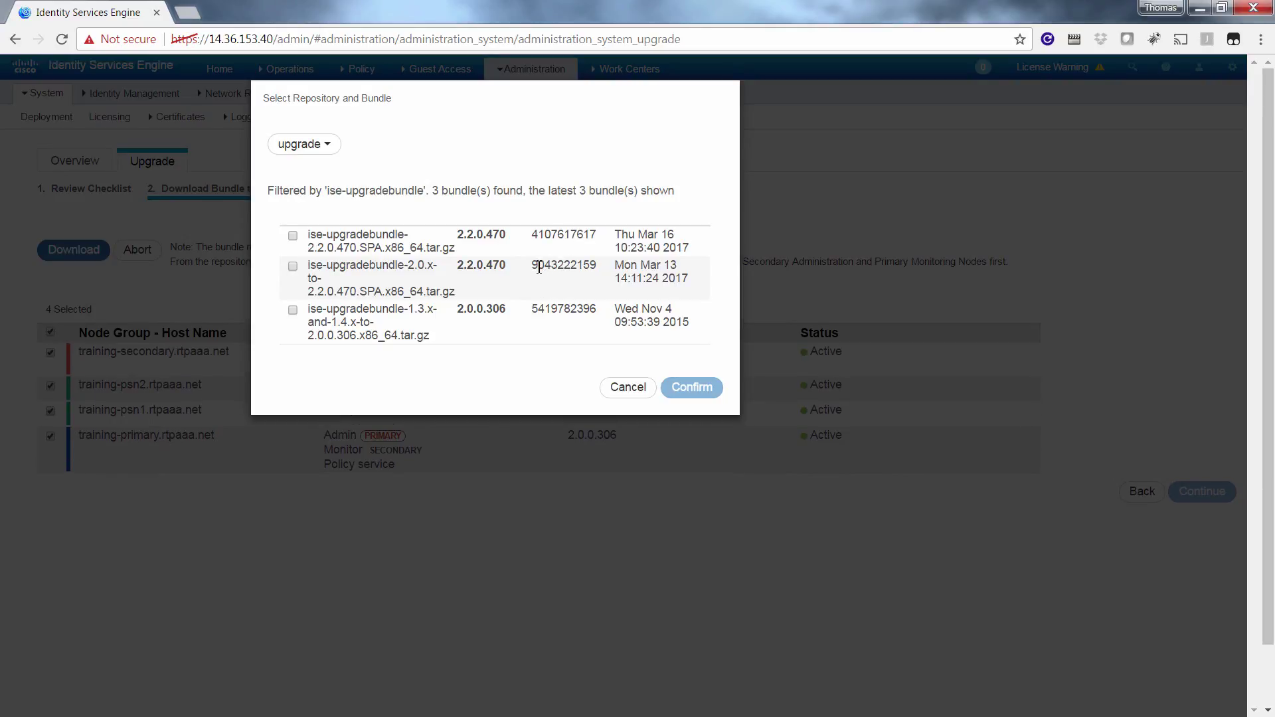
pyautogui.click(293, 267)
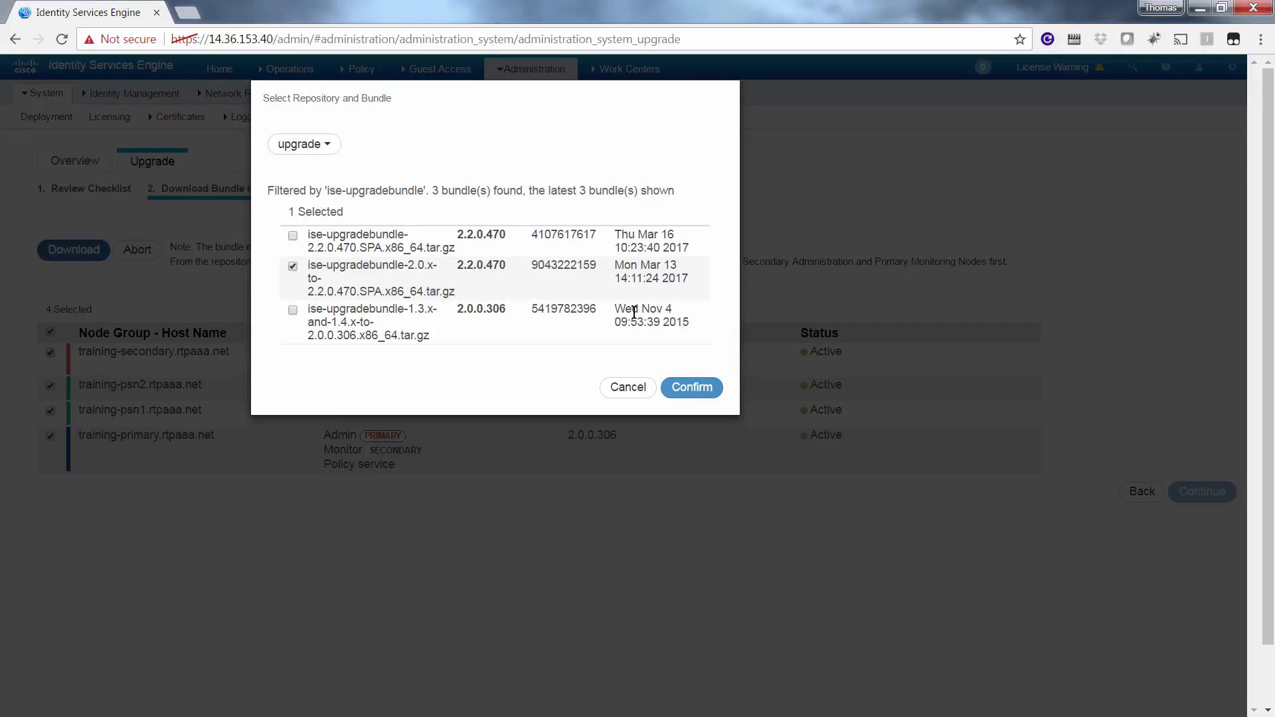
pyautogui.click(694, 390)
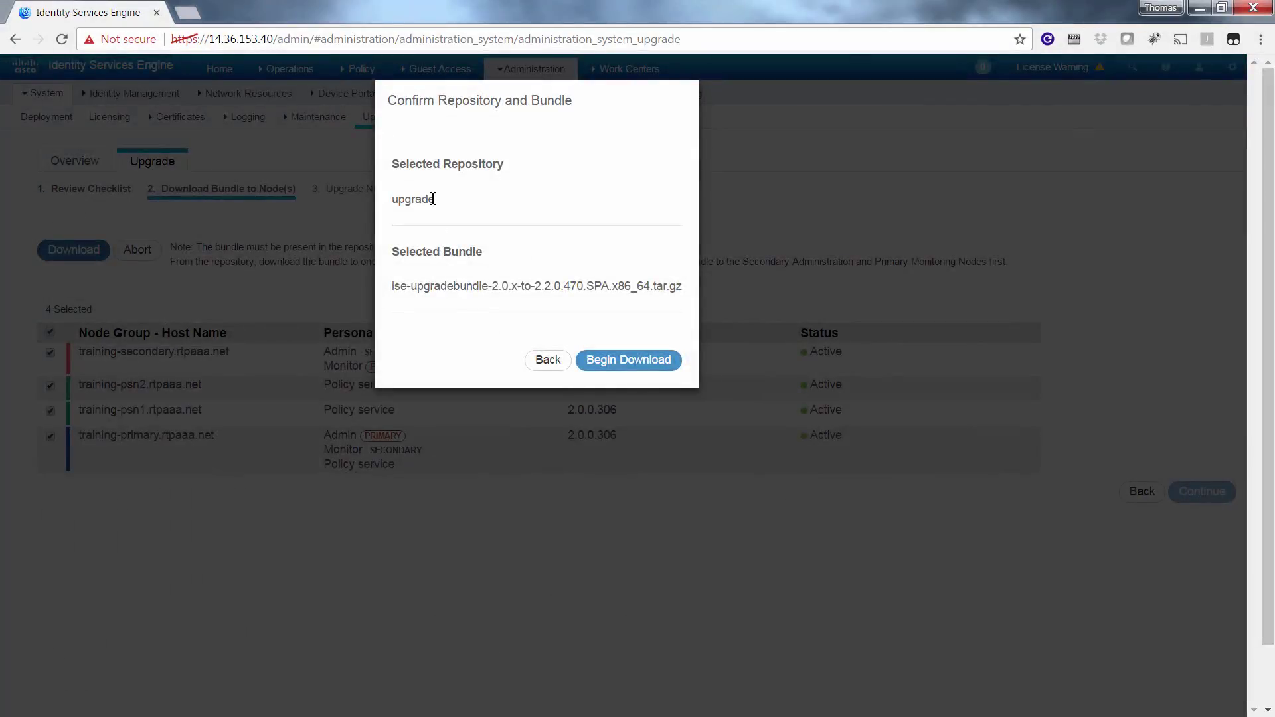
# - Download the bundle to all four nodes until Ready for upgrade, then continue to Upgrade Node(s)
pyautogui.click(618, 364)
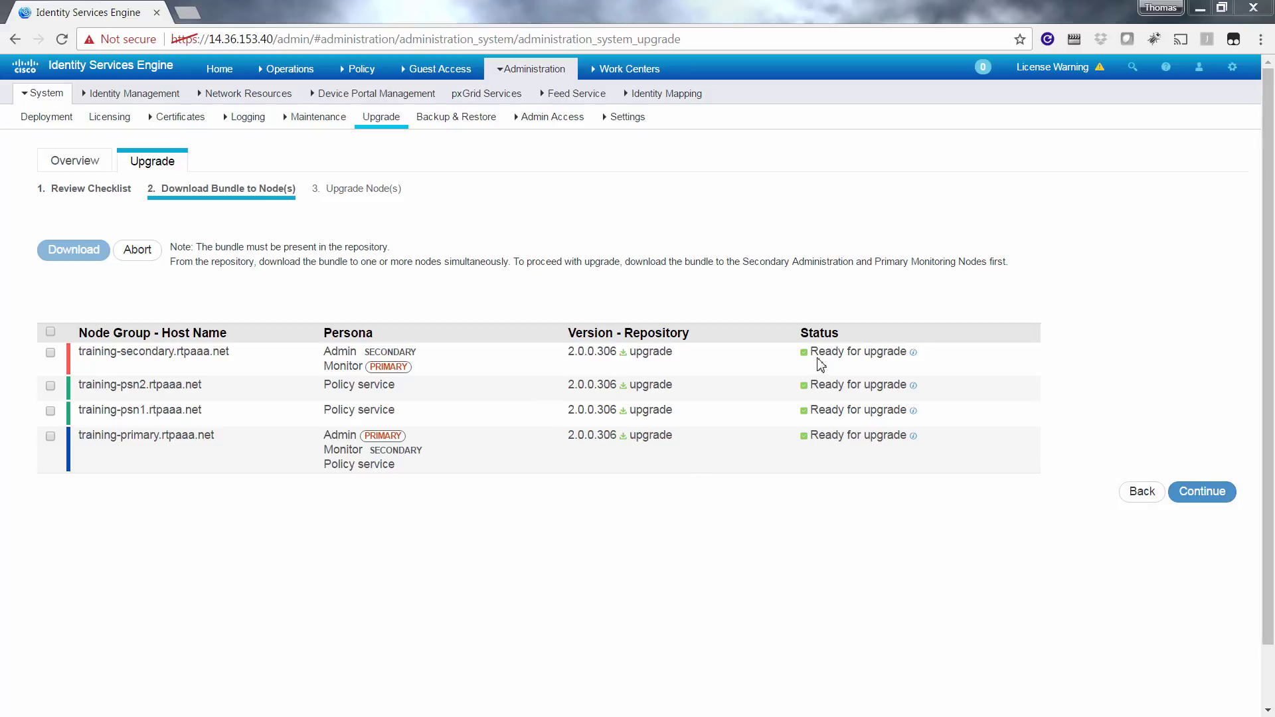
pyautogui.moveTo(811, 352); pyautogui.dragTo(939, 353)
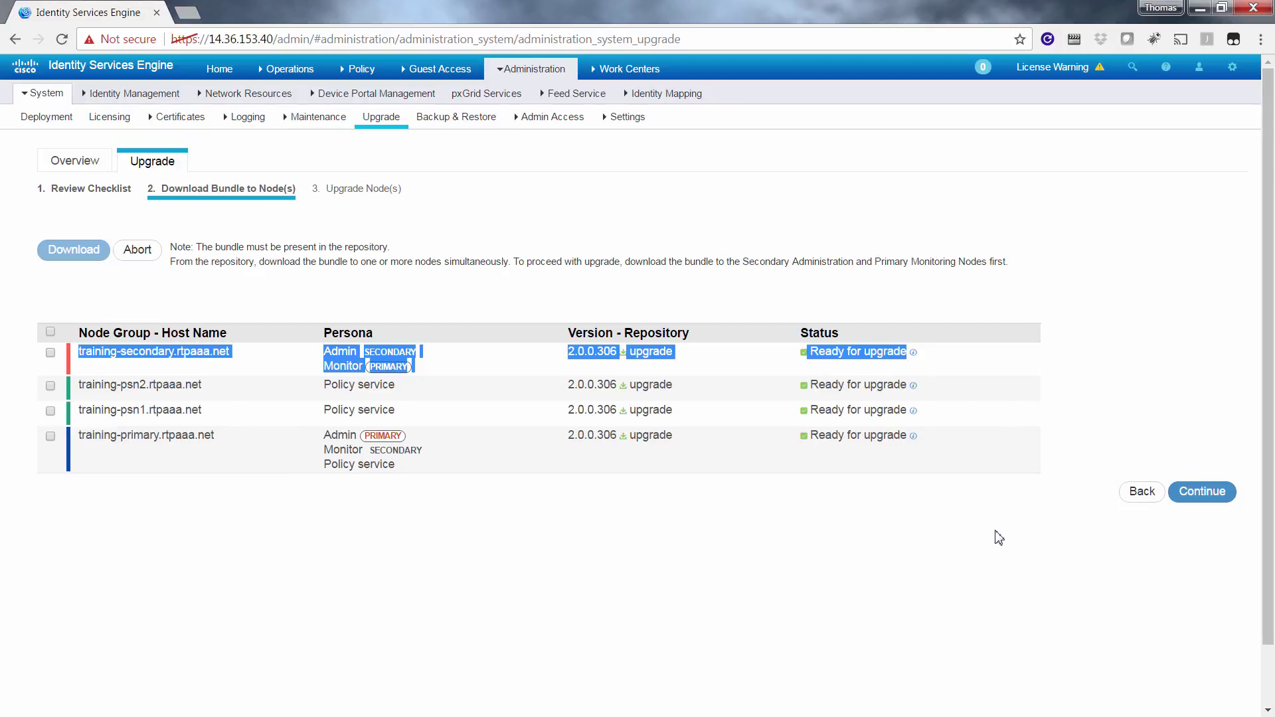
pyautogui.click(1220, 503)
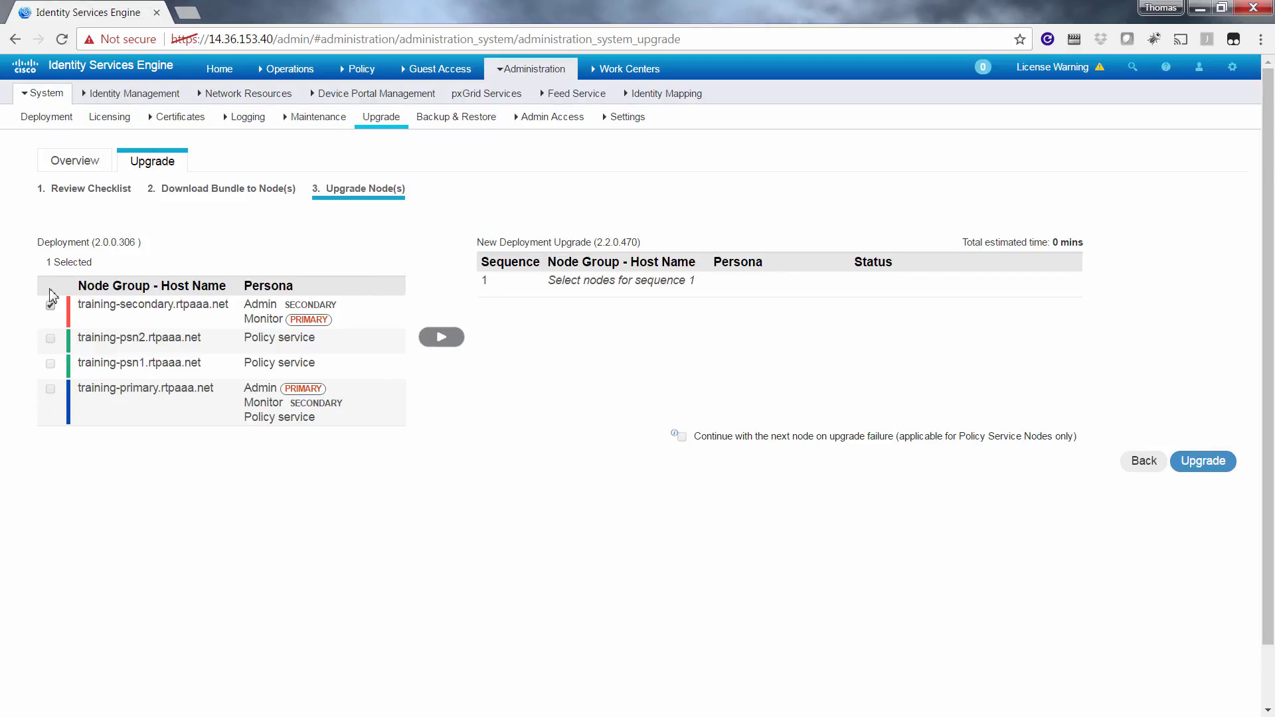
# - Queue training-secondary as sequence 1 and training-psn2 plus training-psn1 together as sequence 2
pyautogui.click(441, 338)
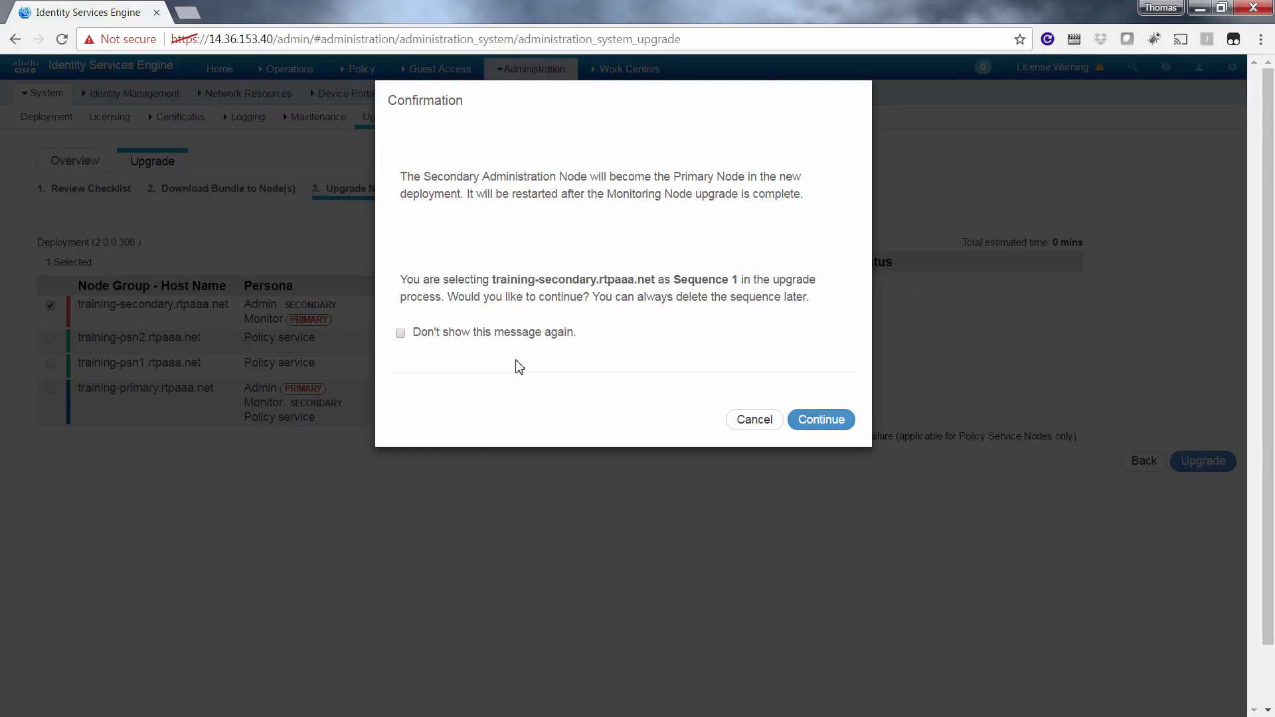
pyautogui.click(400, 335)
pyautogui.click(822, 420)
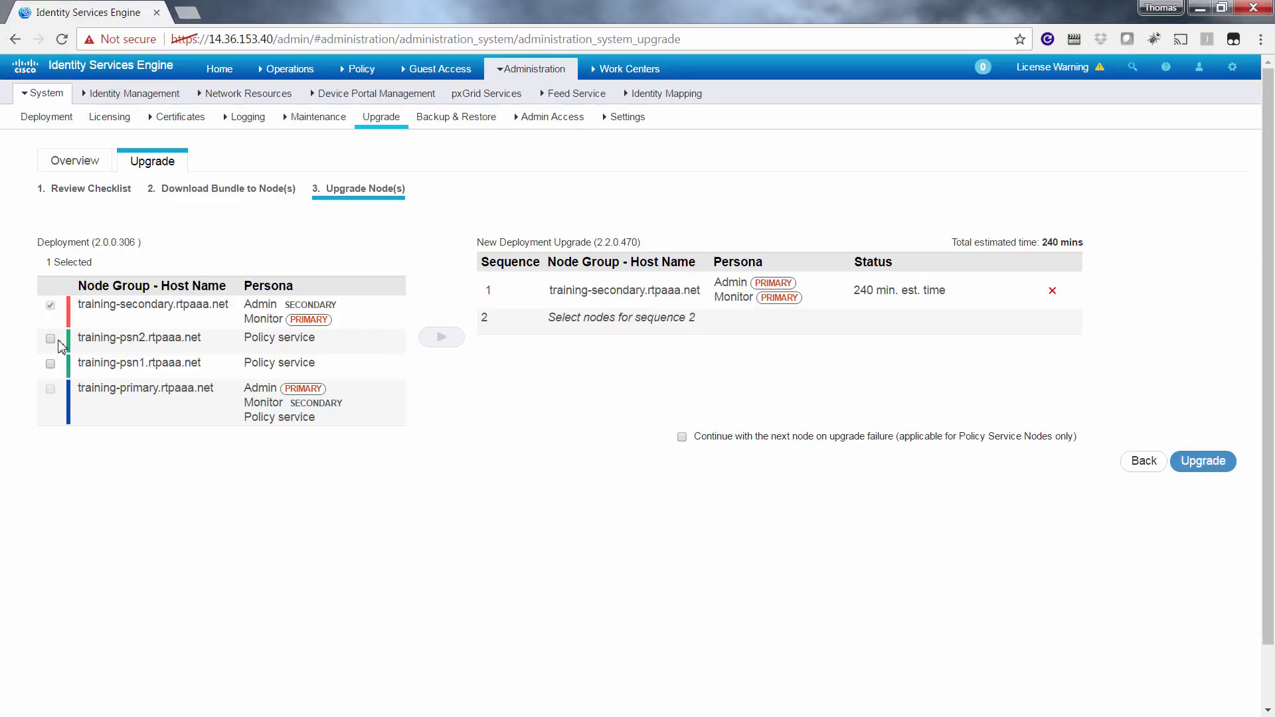
pyautogui.click(51, 339)
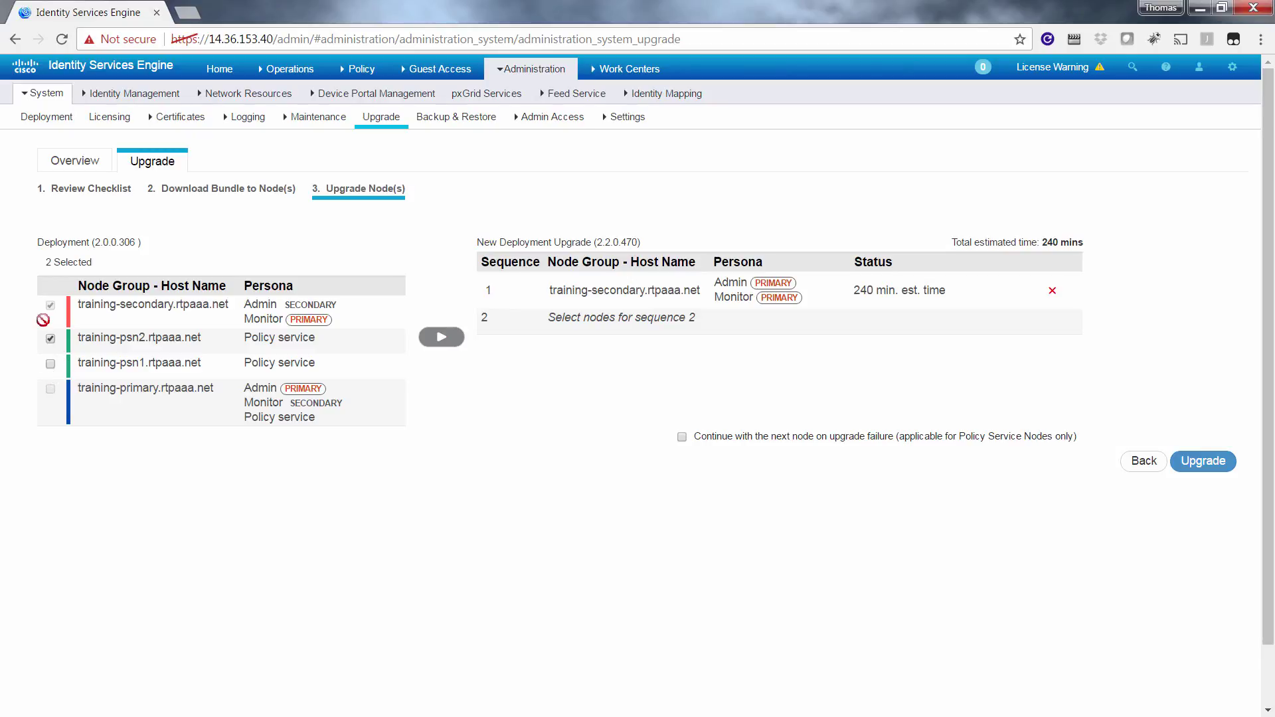
pyautogui.click(51, 364)
pyautogui.click(442, 338)
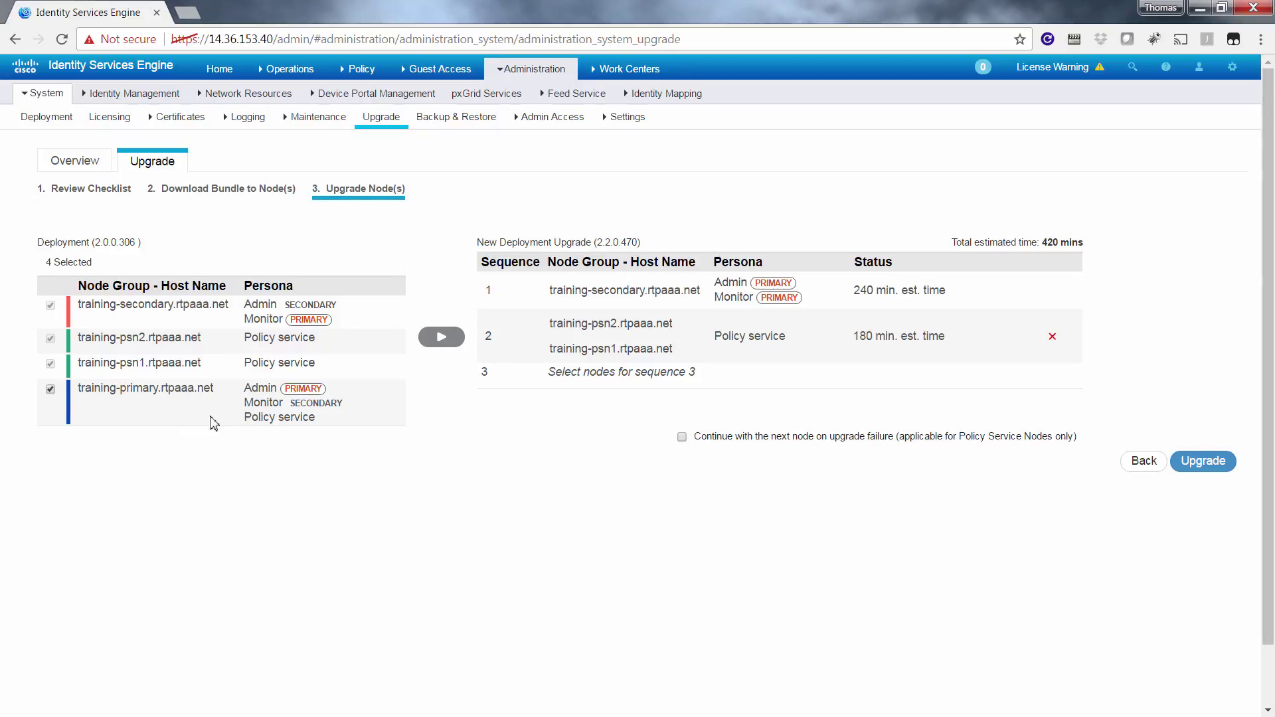
# - Add training-primary as sequence 3 and start the 660-minute upgrade plan
pyautogui.click(453, 342)
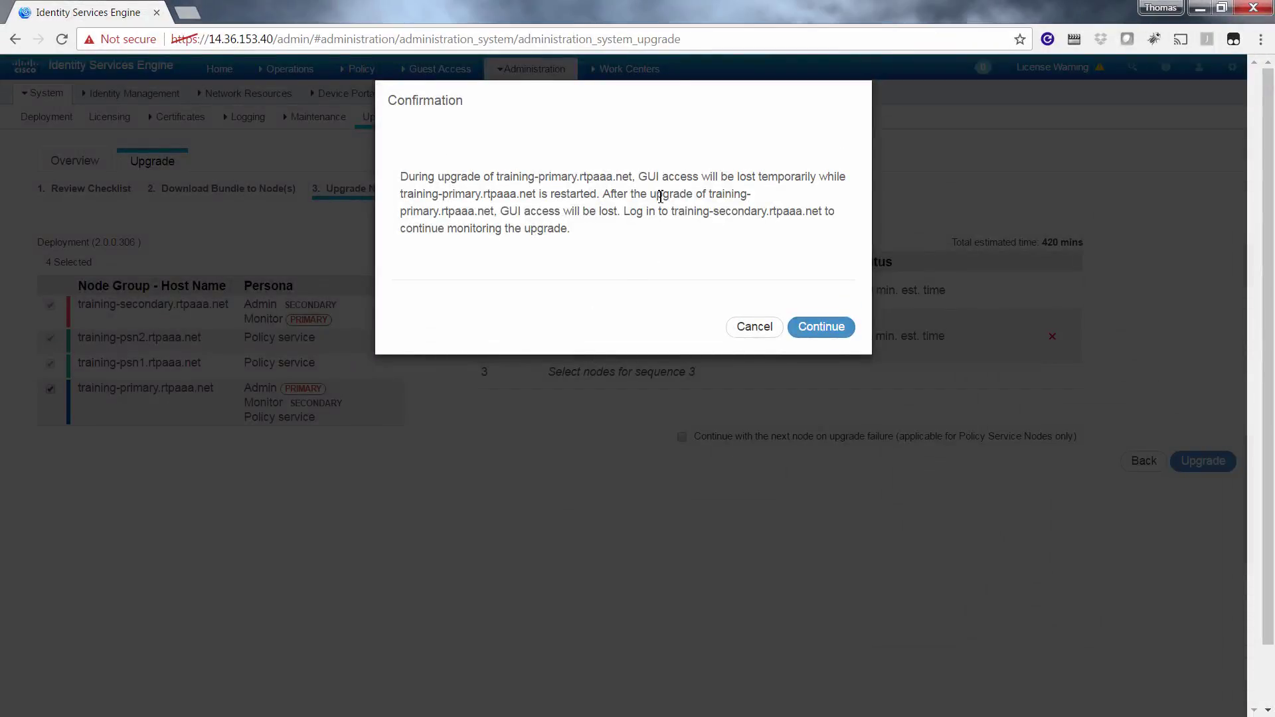
pyautogui.click(822, 326)
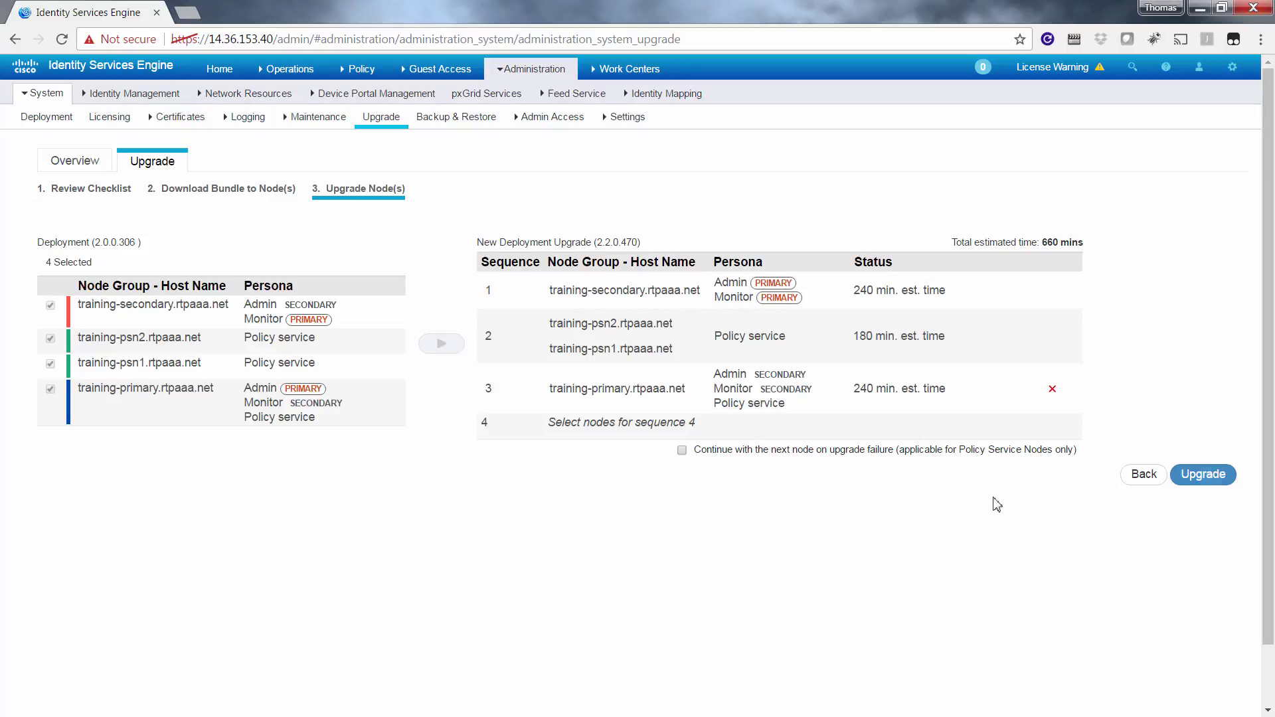
pyautogui.click(1206, 476)
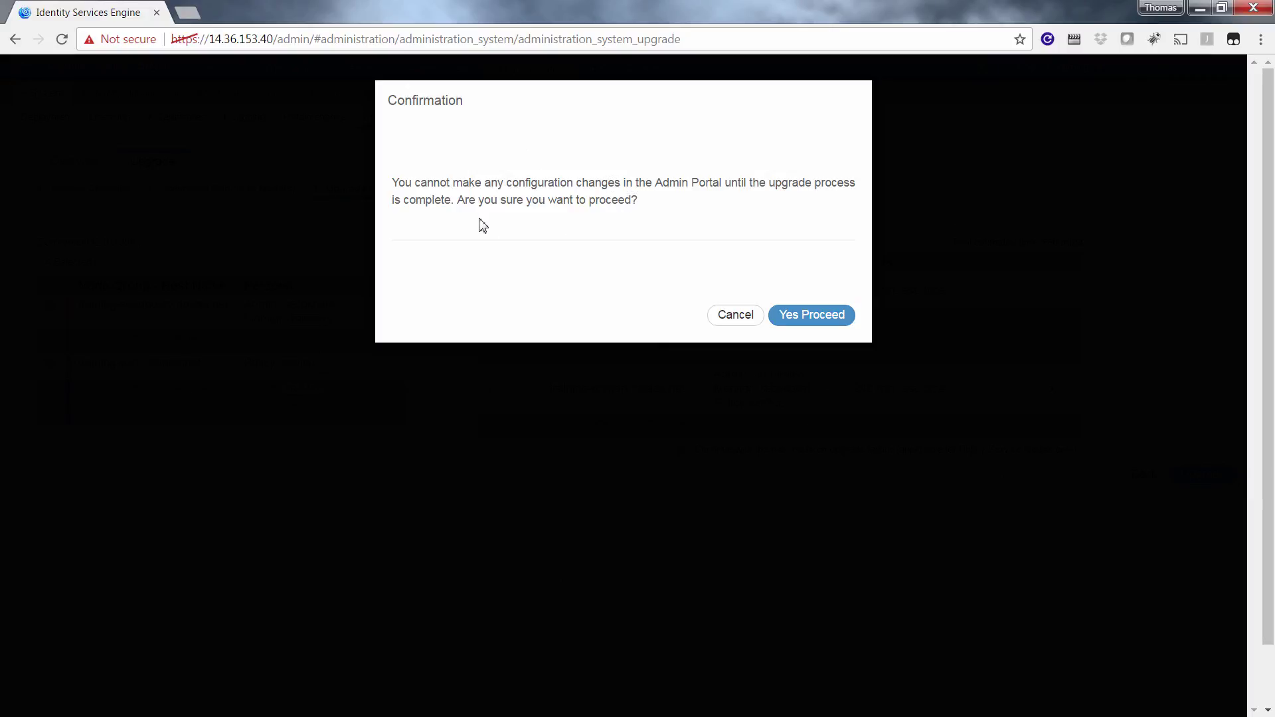
# - Confirm with Yes Proceed to launch the 2.2.0.470 upgrade of the planned sequence
pyautogui.click(811, 315)
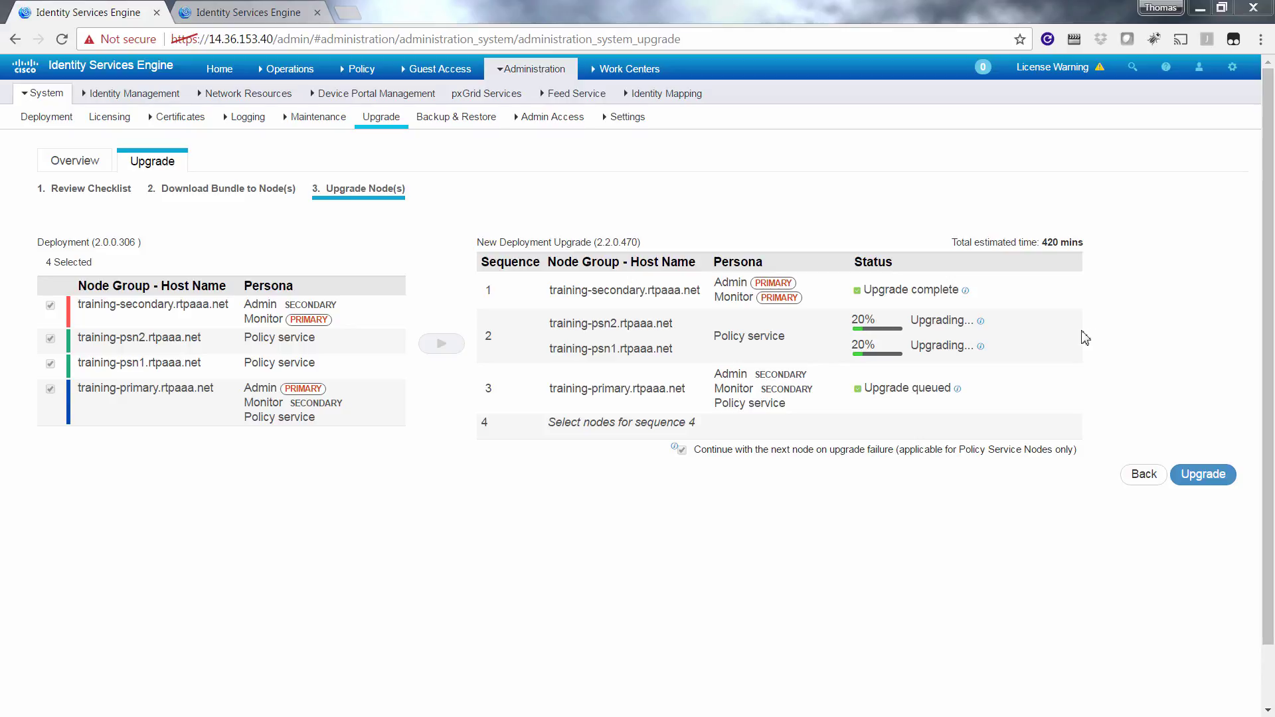
# - On the .41 secondary node, check About Identity Services Engine shows 2.2.0.470, then return to progress
pyautogui.click(251, 20)
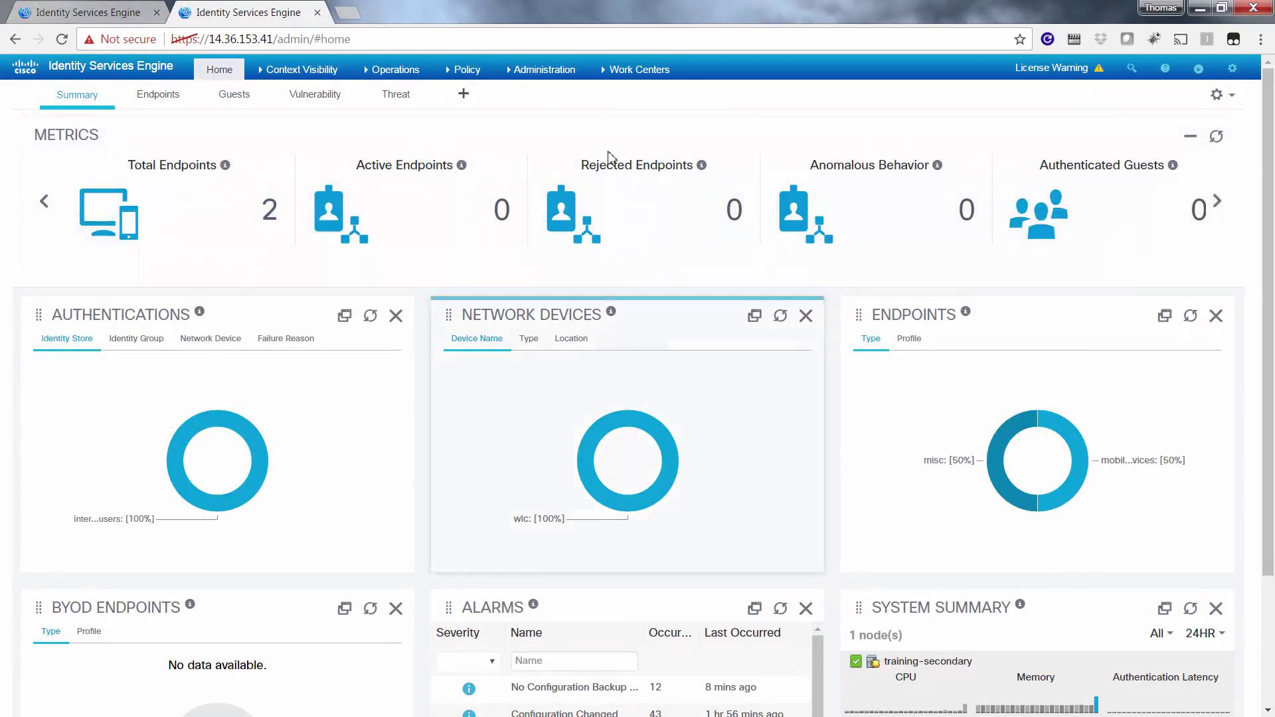
pyautogui.moveTo(541, 69)
pyautogui.click(533, 113)
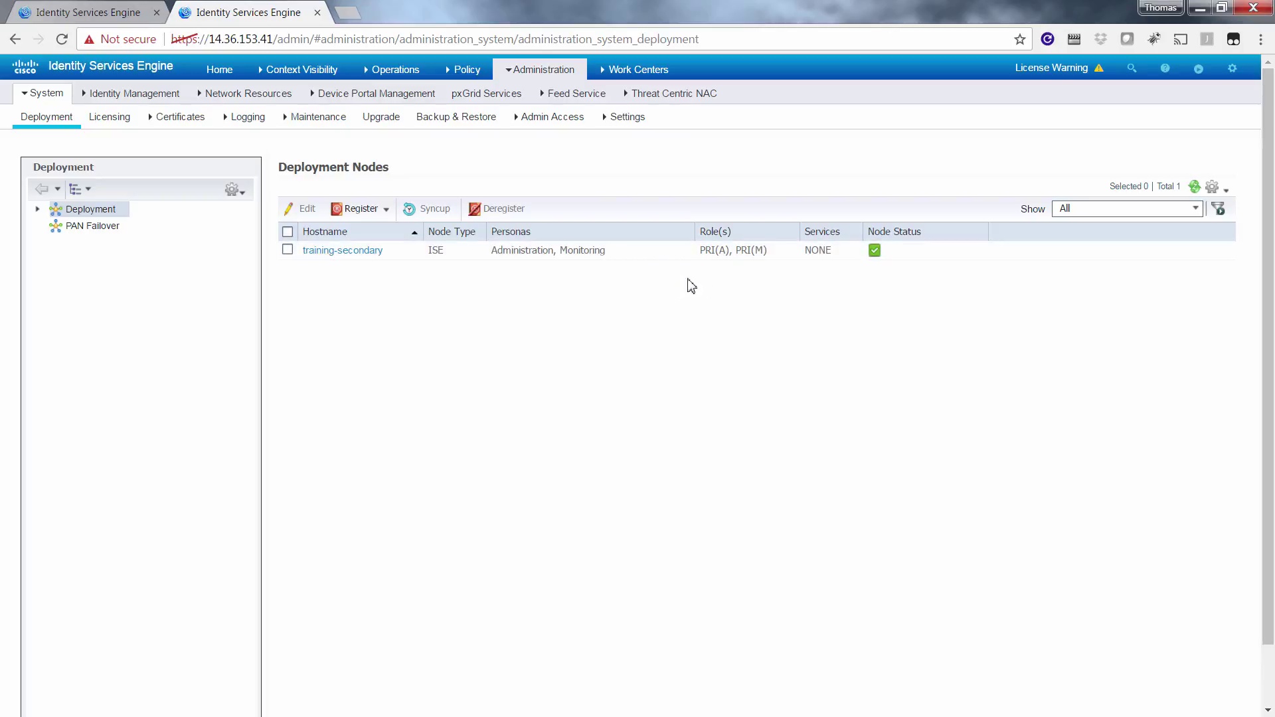
pyautogui.click(1232, 69)
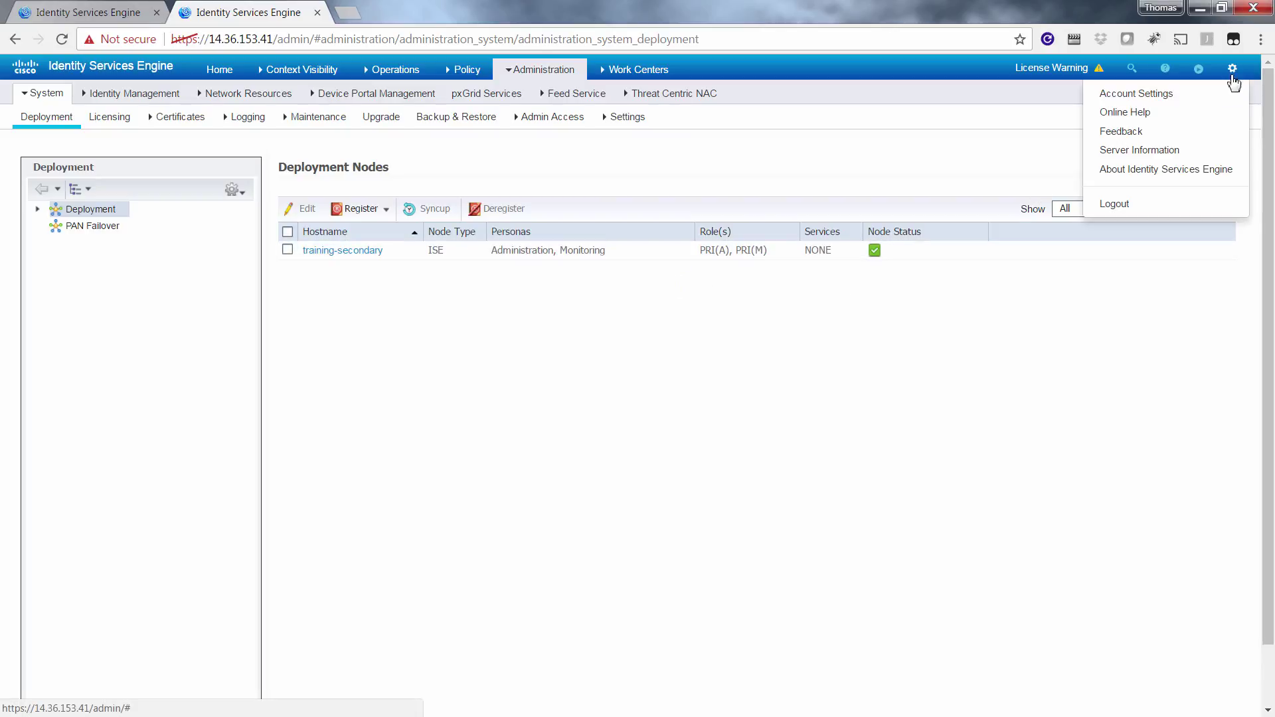
pyautogui.click(1139, 170)
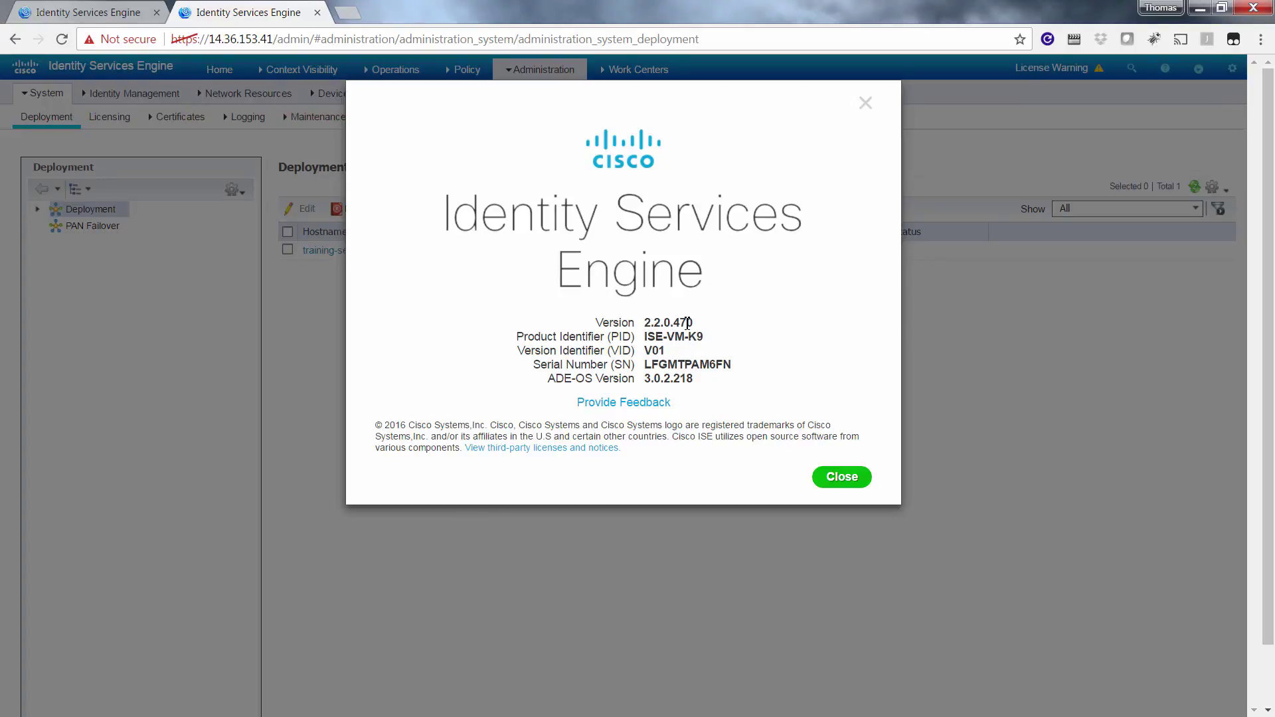
pyautogui.click(865, 102)
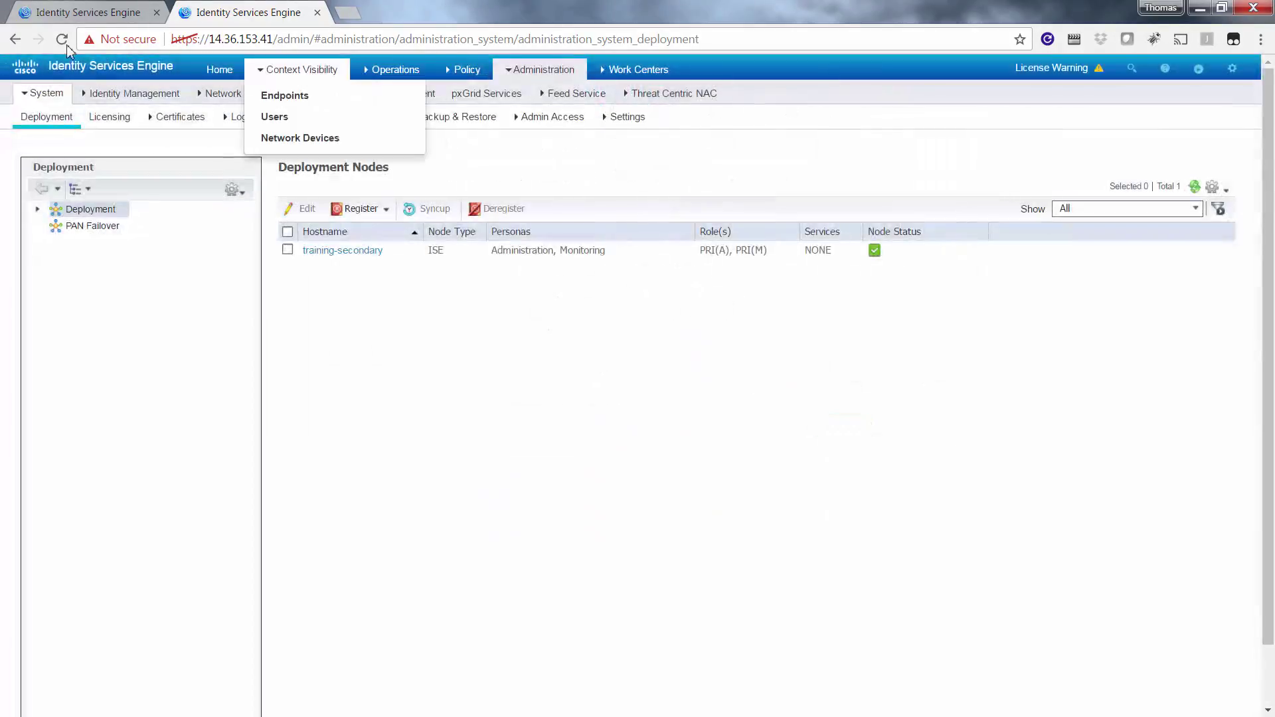
pyautogui.click(93, 14)
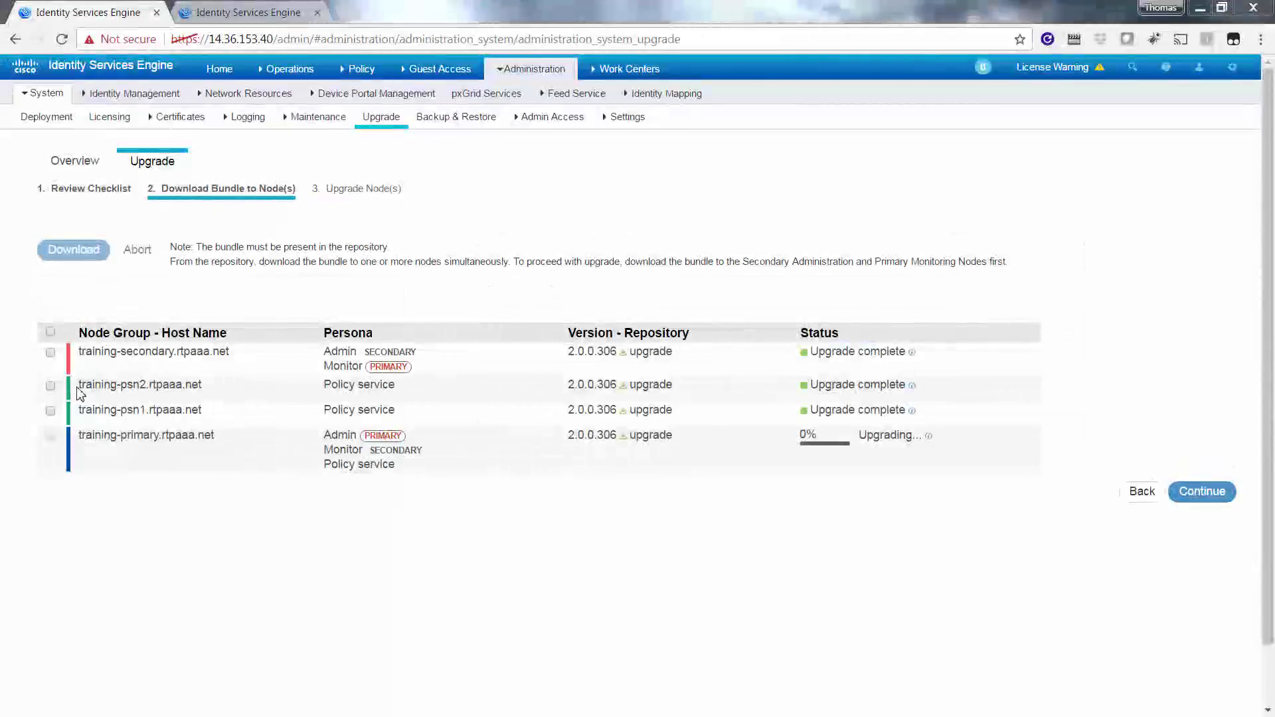
# - In the secondary node's admin session, open Administration > Deployment to view the four nodes
pyautogui.moveTo(104, 385); pyautogui.dragTo(210, 387)
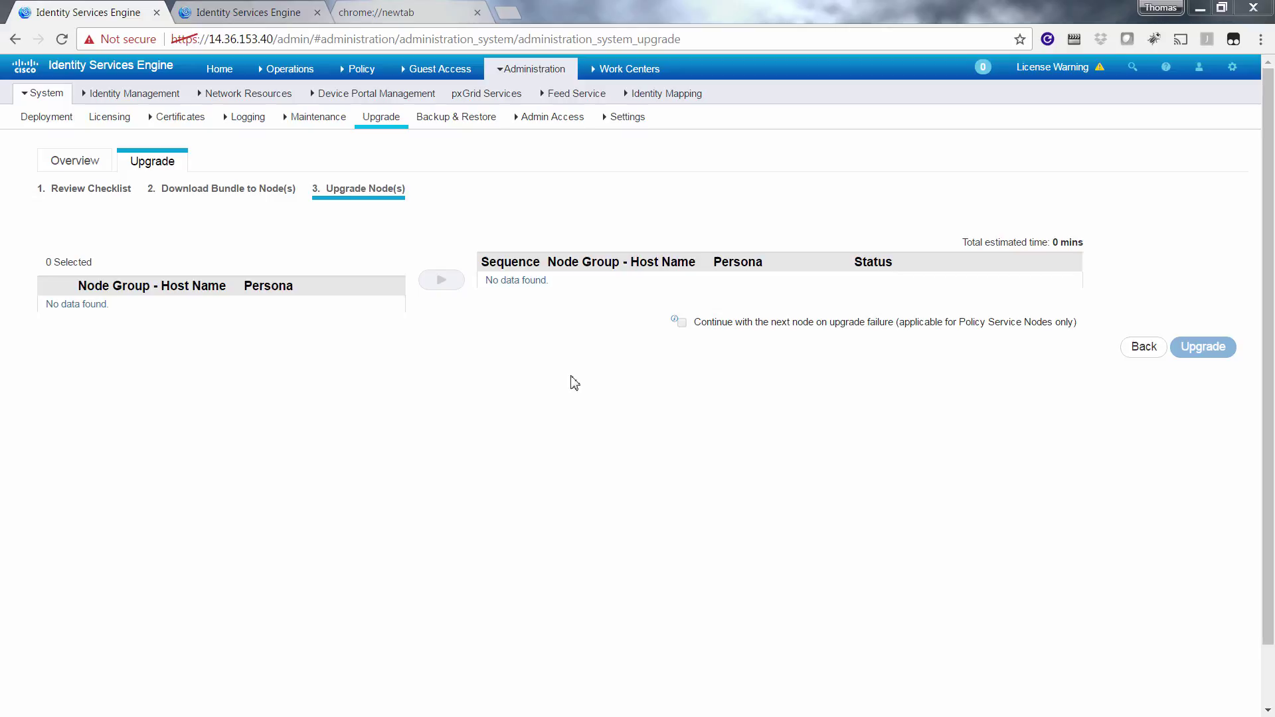
pyautogui.click(248, 15)
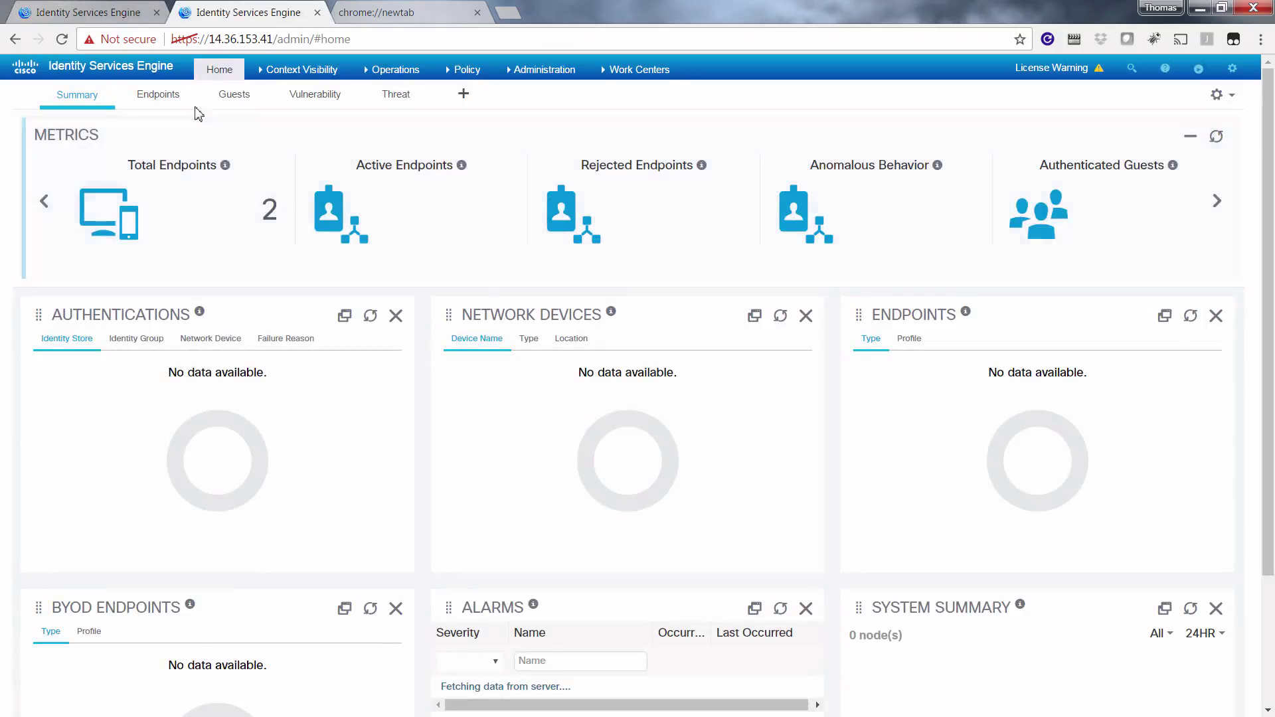
pyautogui.moveTo(508, 69)
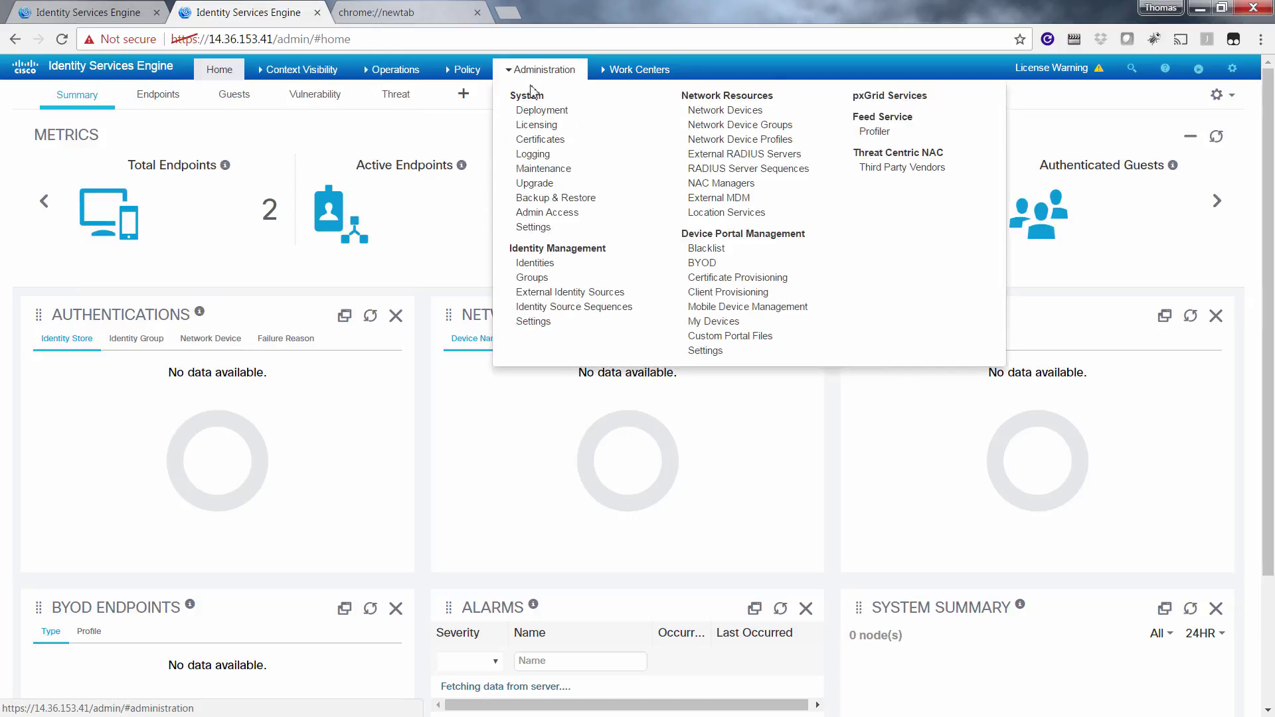
pyautogui.click(541, 109)
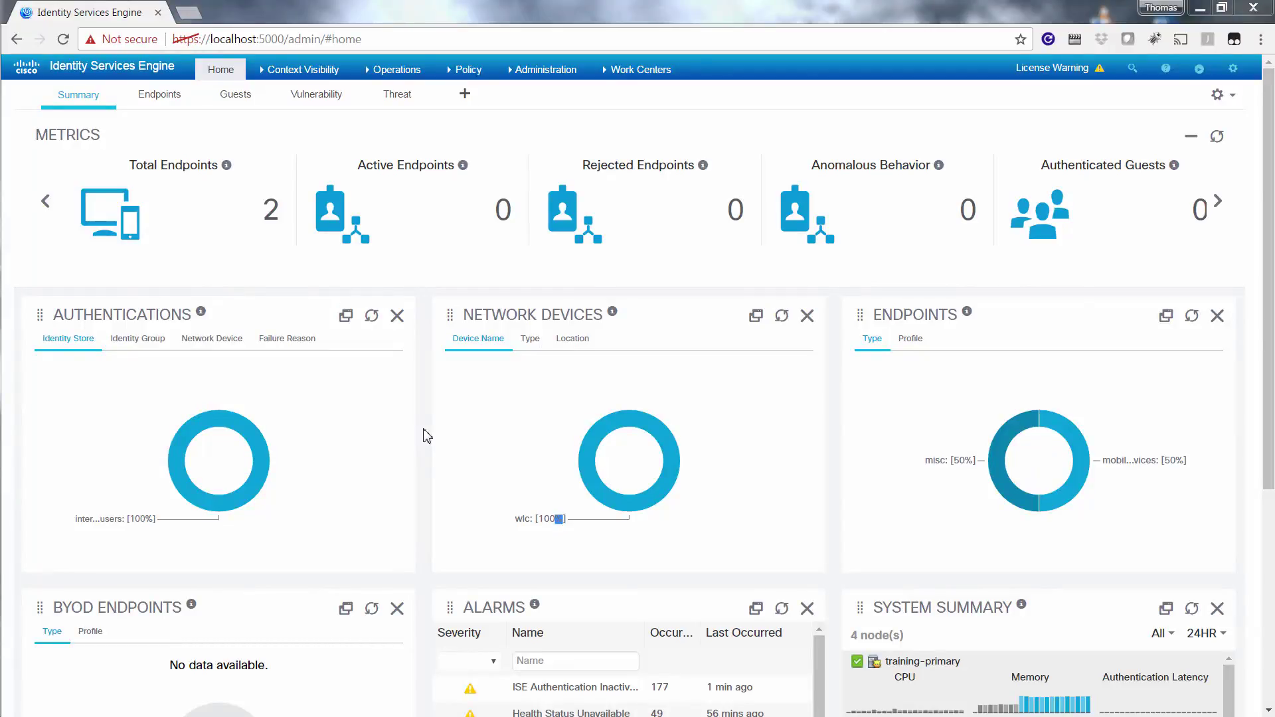
# - Open Administration > System > Deployment and review the four nodes, with training-primary as secondary admin
pyautogui.click(546, 69)
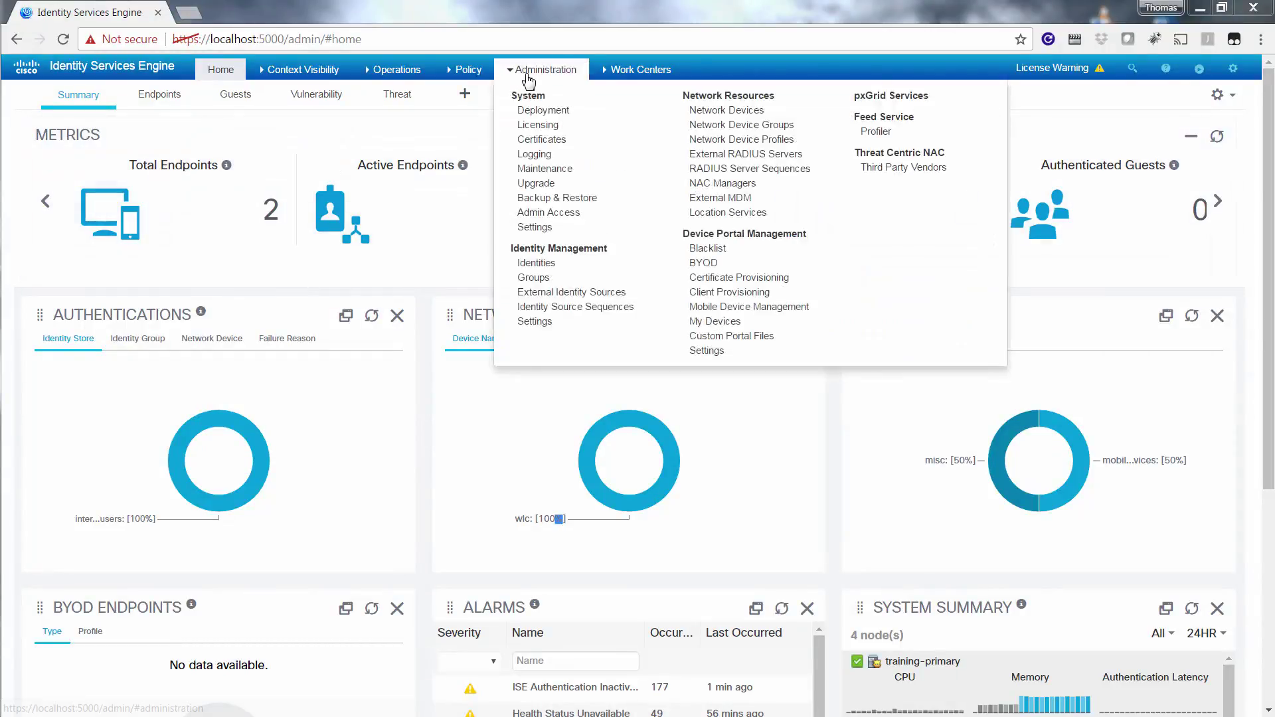
pyautogui.click(533, 113)
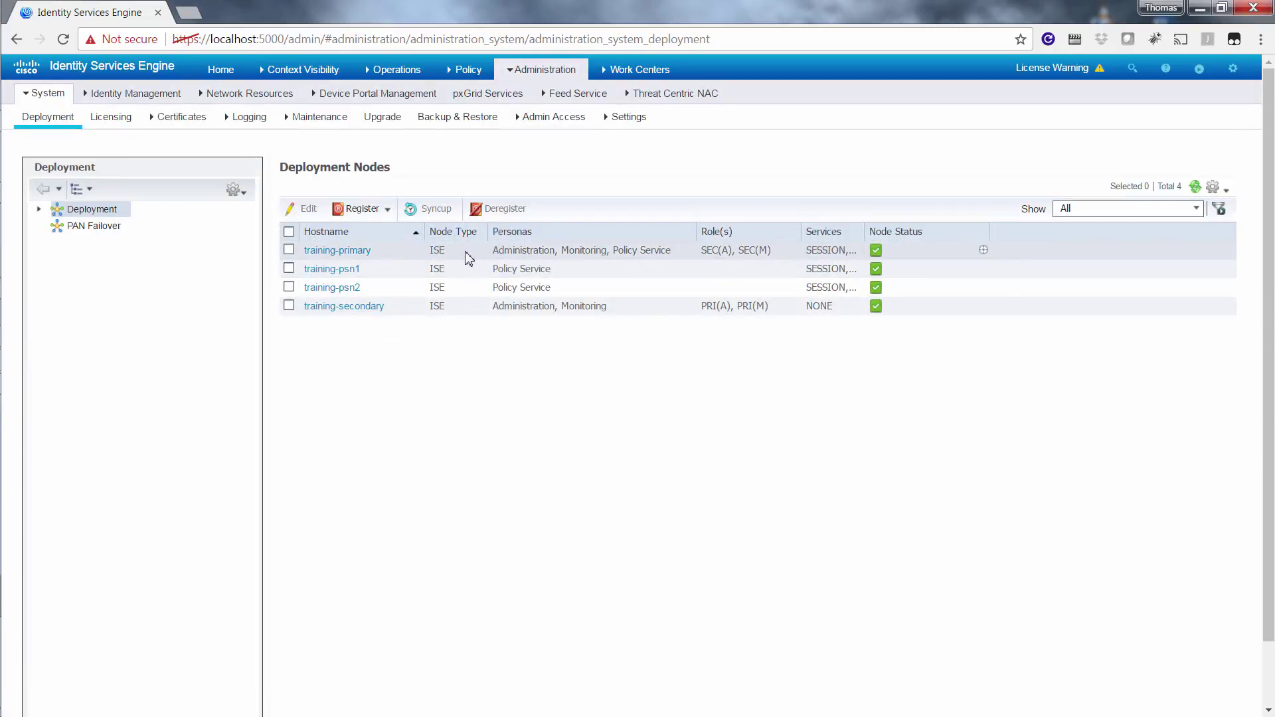
pyautogui.moveTo(496, 259); pyautogui.dragTo(728, 262)
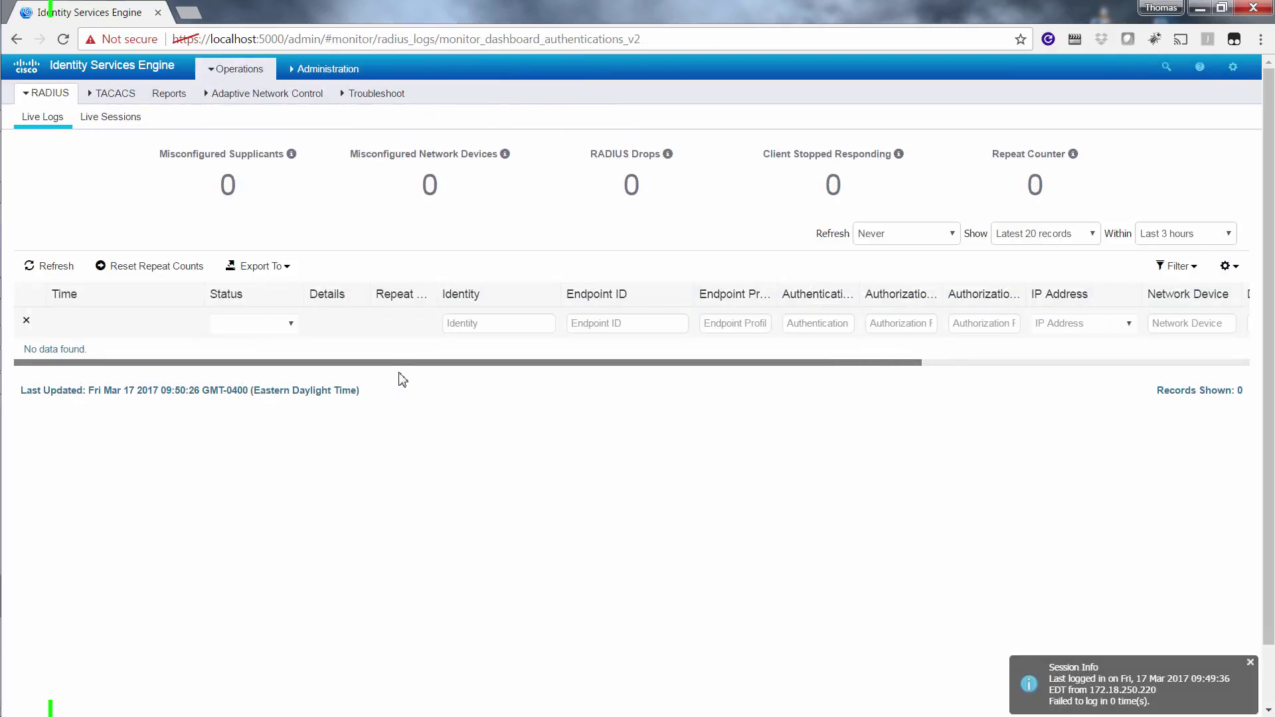
# - Promote training-primary to the primary administration role from its deployment settings and confirm the warning
pyautogui.click(348, 80)
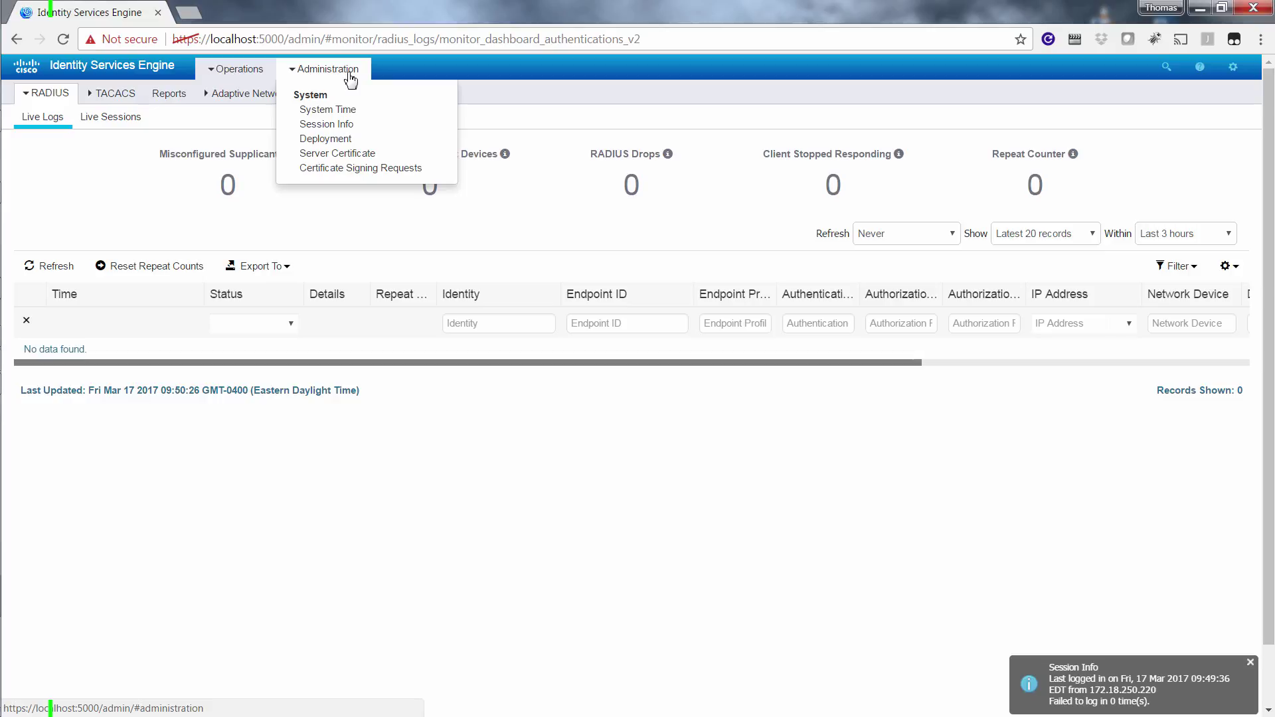
pyautogui.click(332, 139)
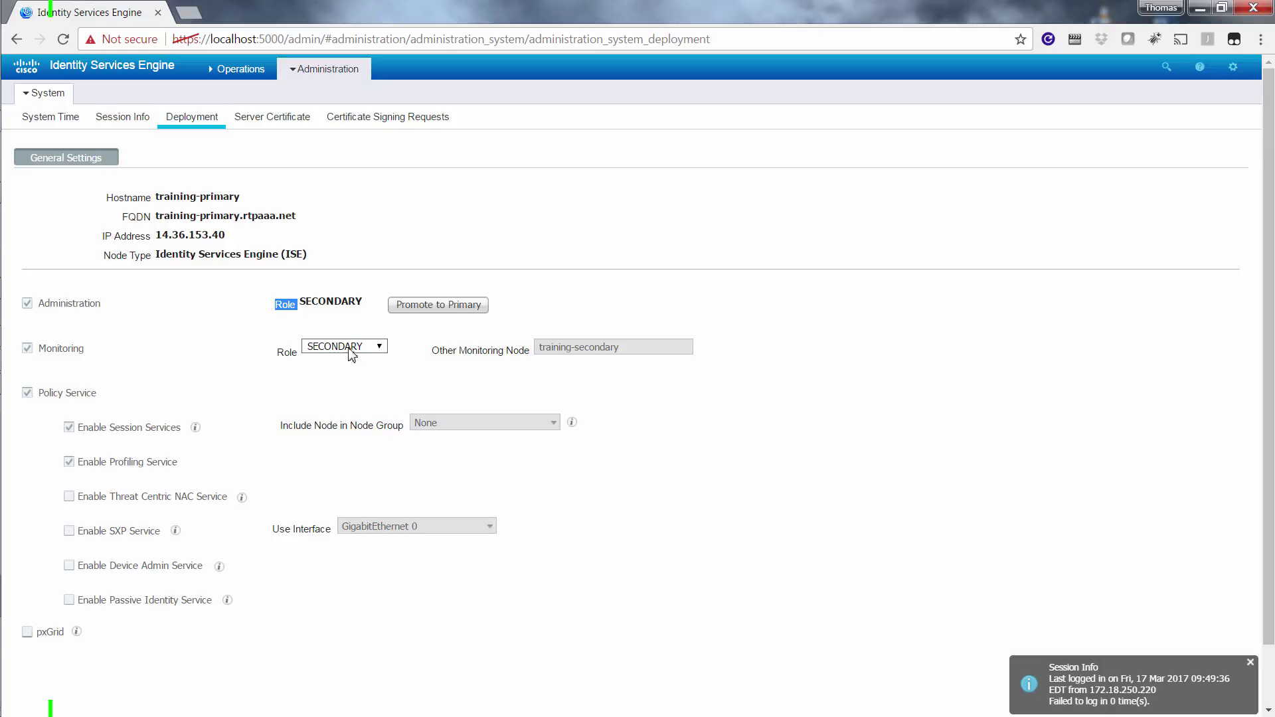
pyautogui.click(467, 312)
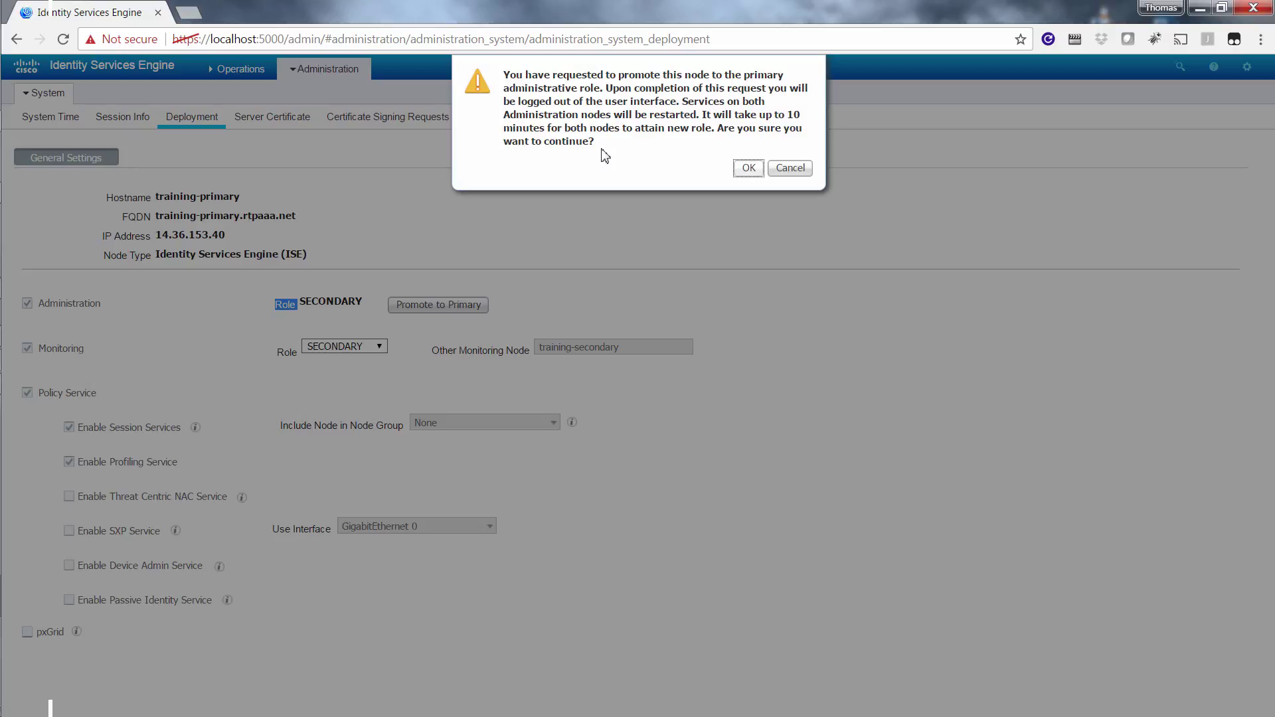
pyautogui.click(749, 168)
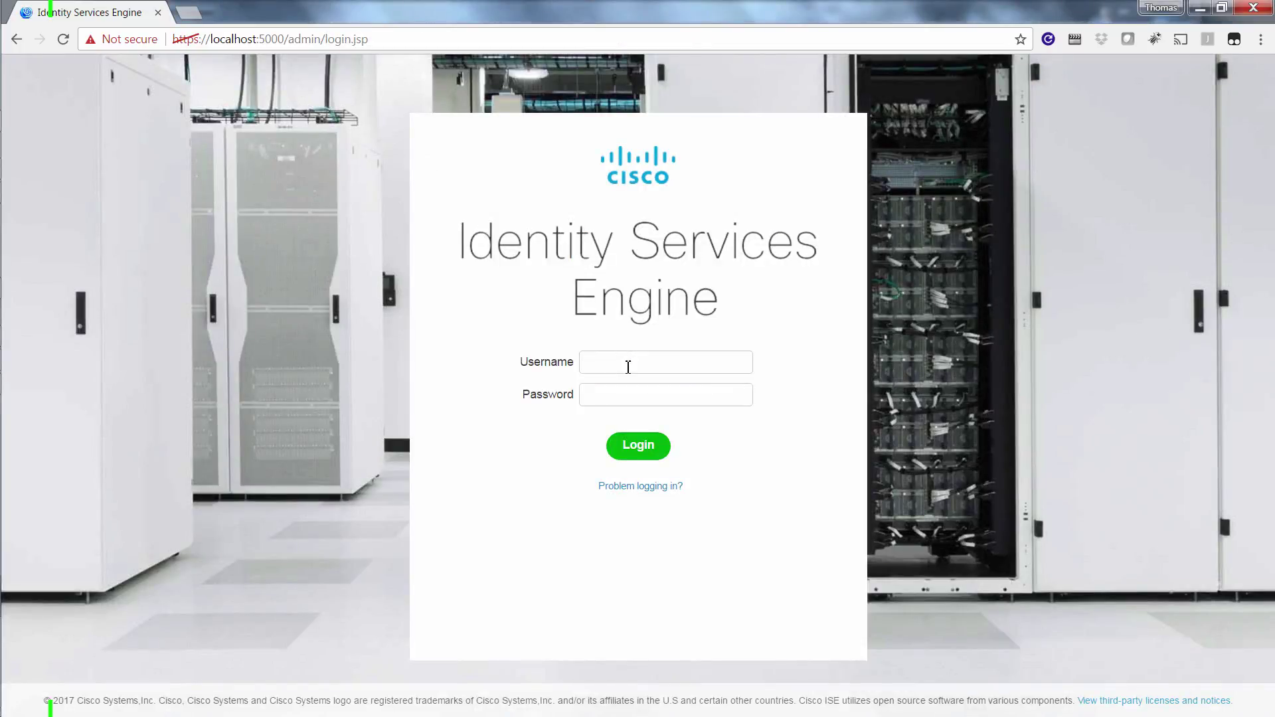
# - Log back in as admin, dismiss the Post-Upgrade Tasks notice, and open the Deployment nodes list
pyautogui.write('admin********')
pyautogui.press('Return')
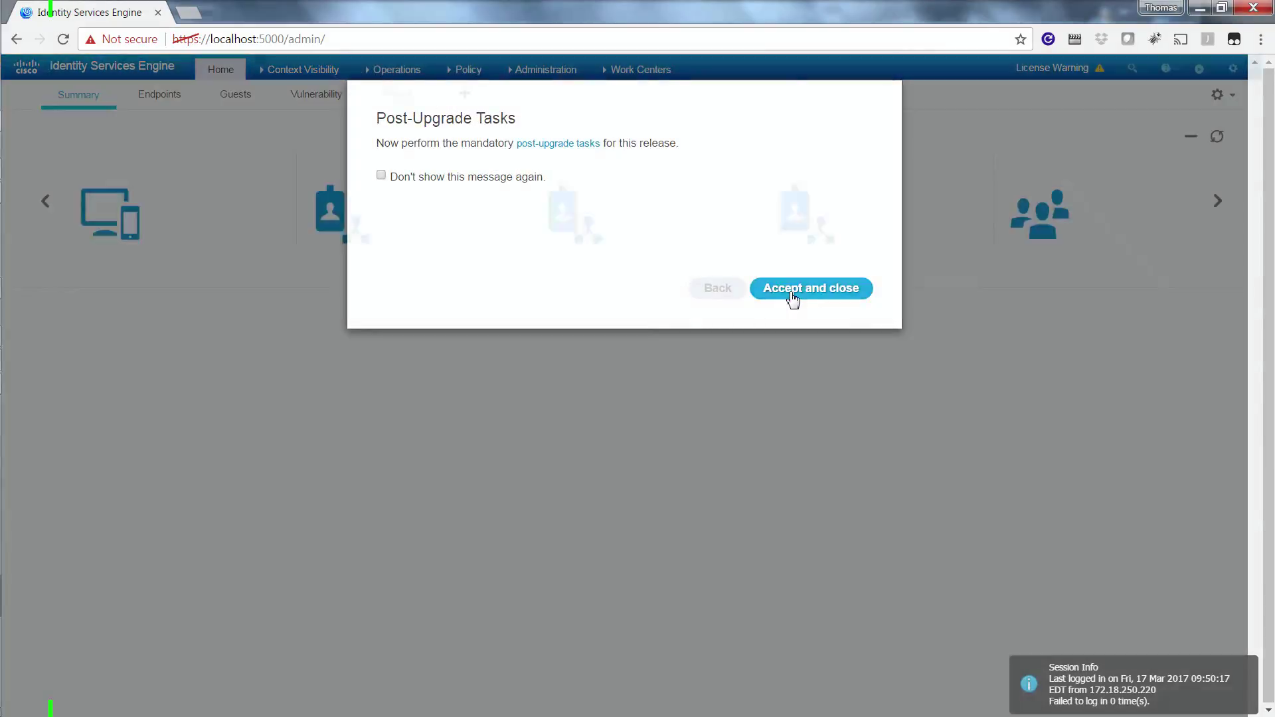
pyautogui.click(794, 292)
pyautogui.moveTo(542, 75)
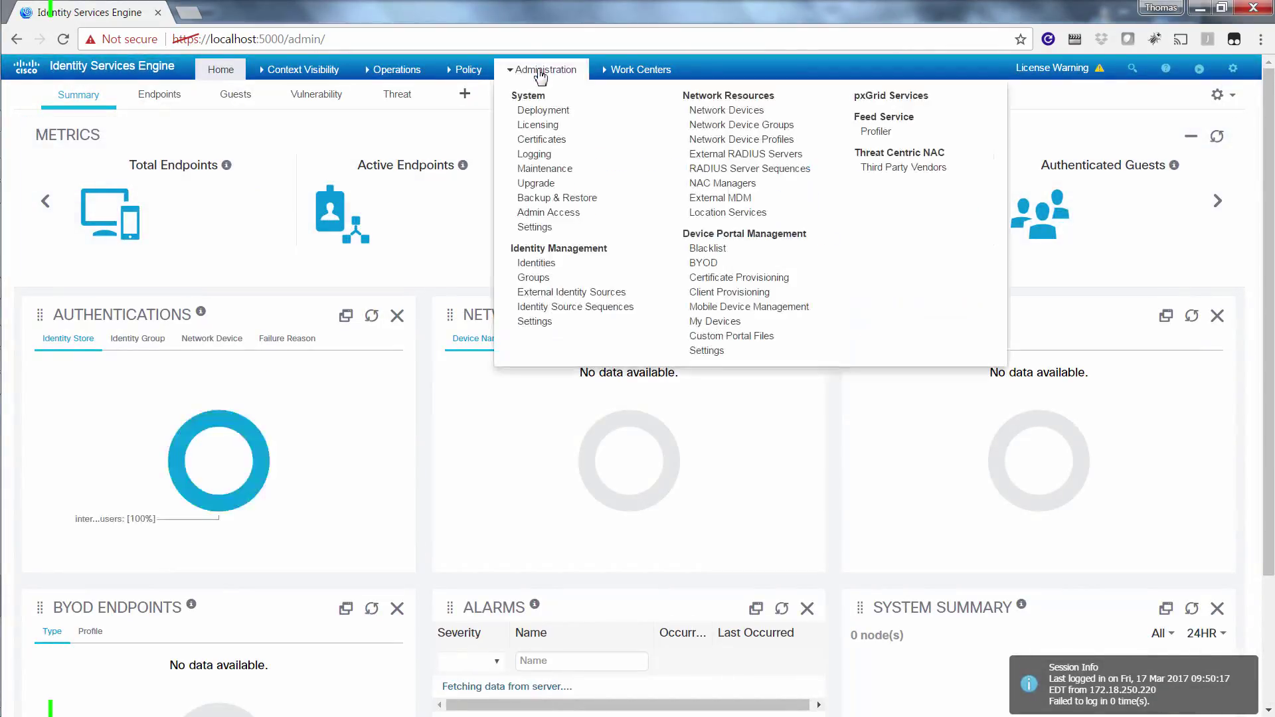
pyautogui.click(544, 118)
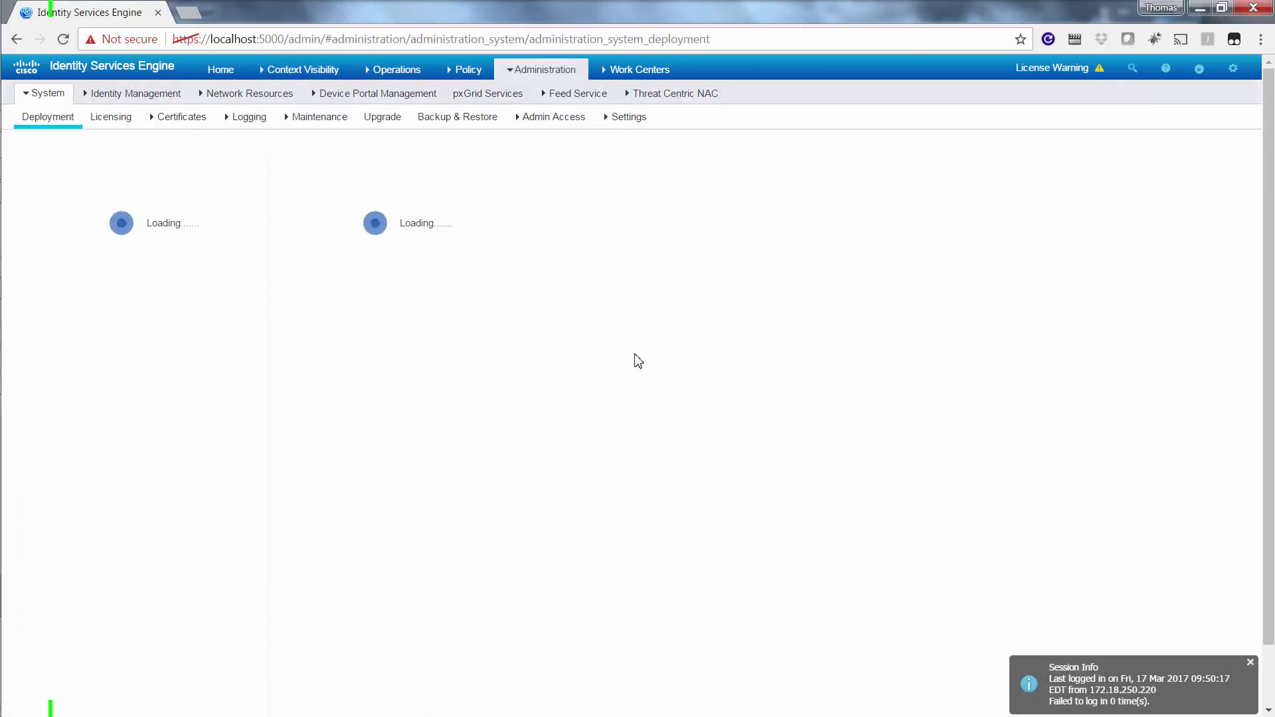